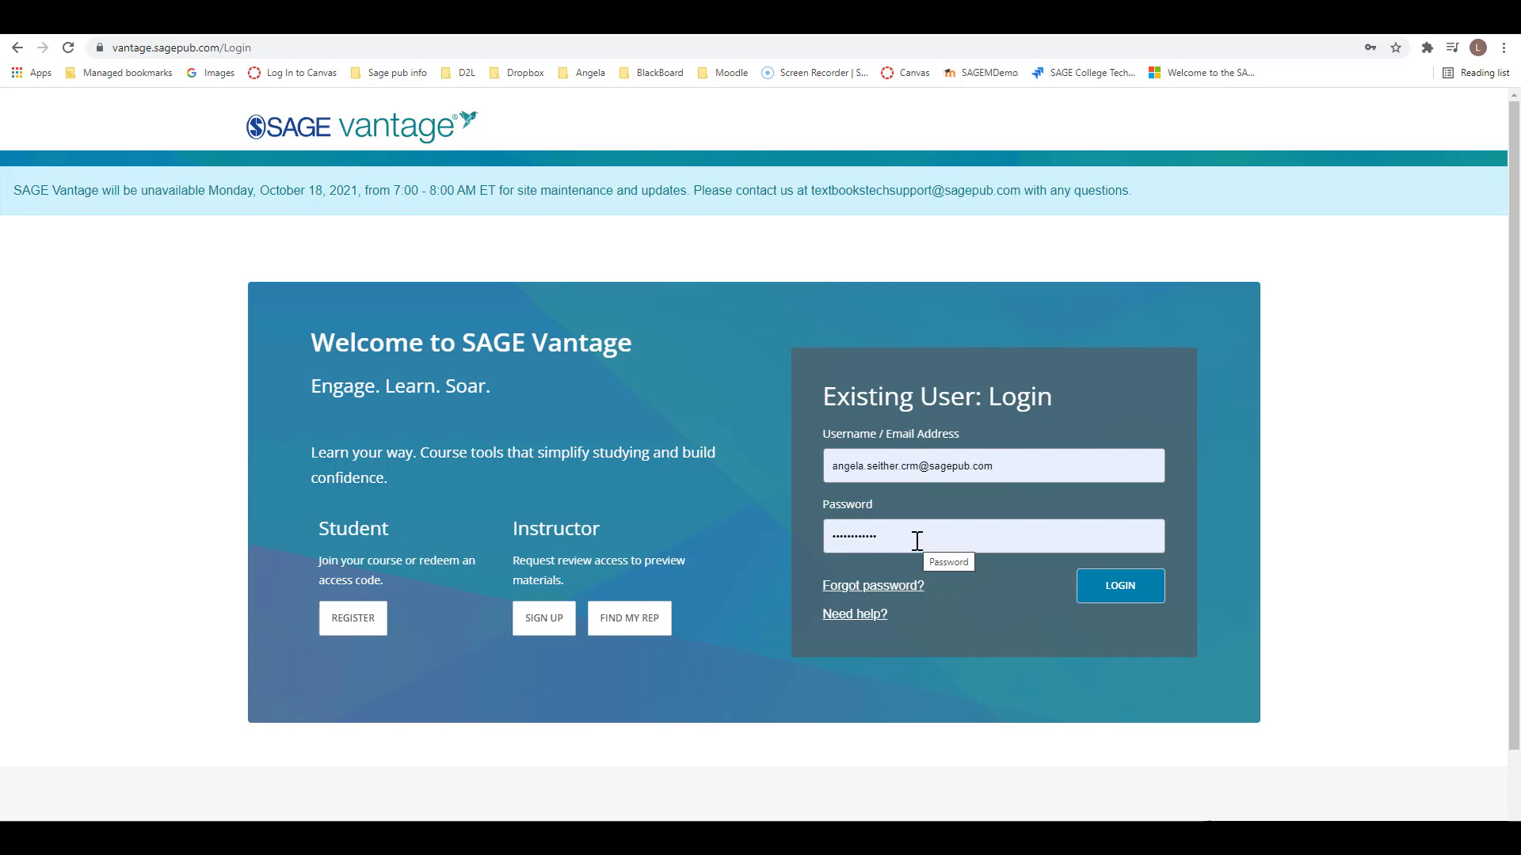
Log in to the instructor account with the saved credentials and start creating a new course for students
left_click(1118, 592)
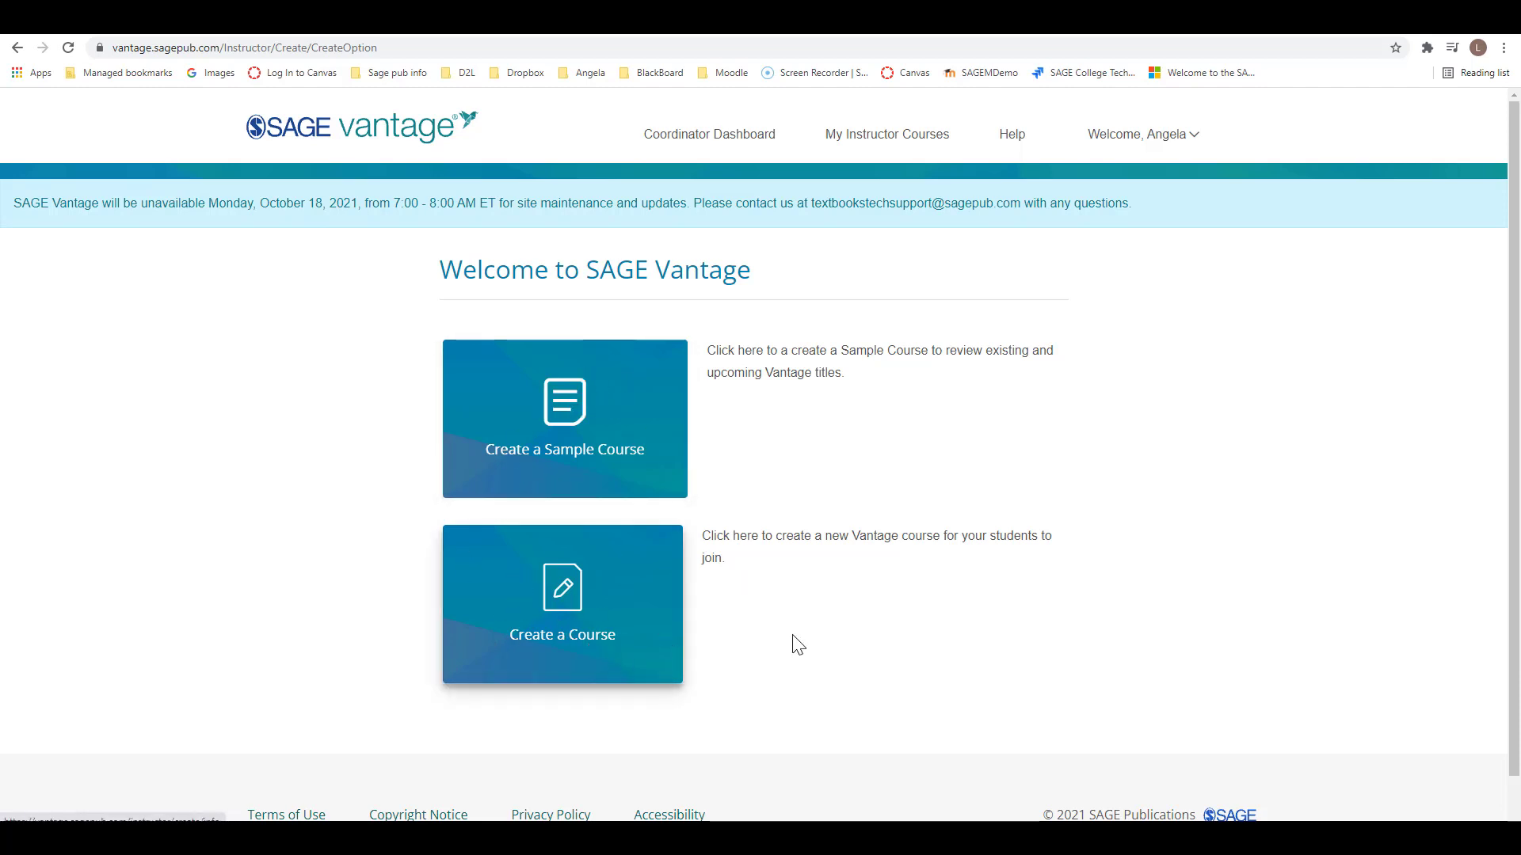
left_click(559, 621)
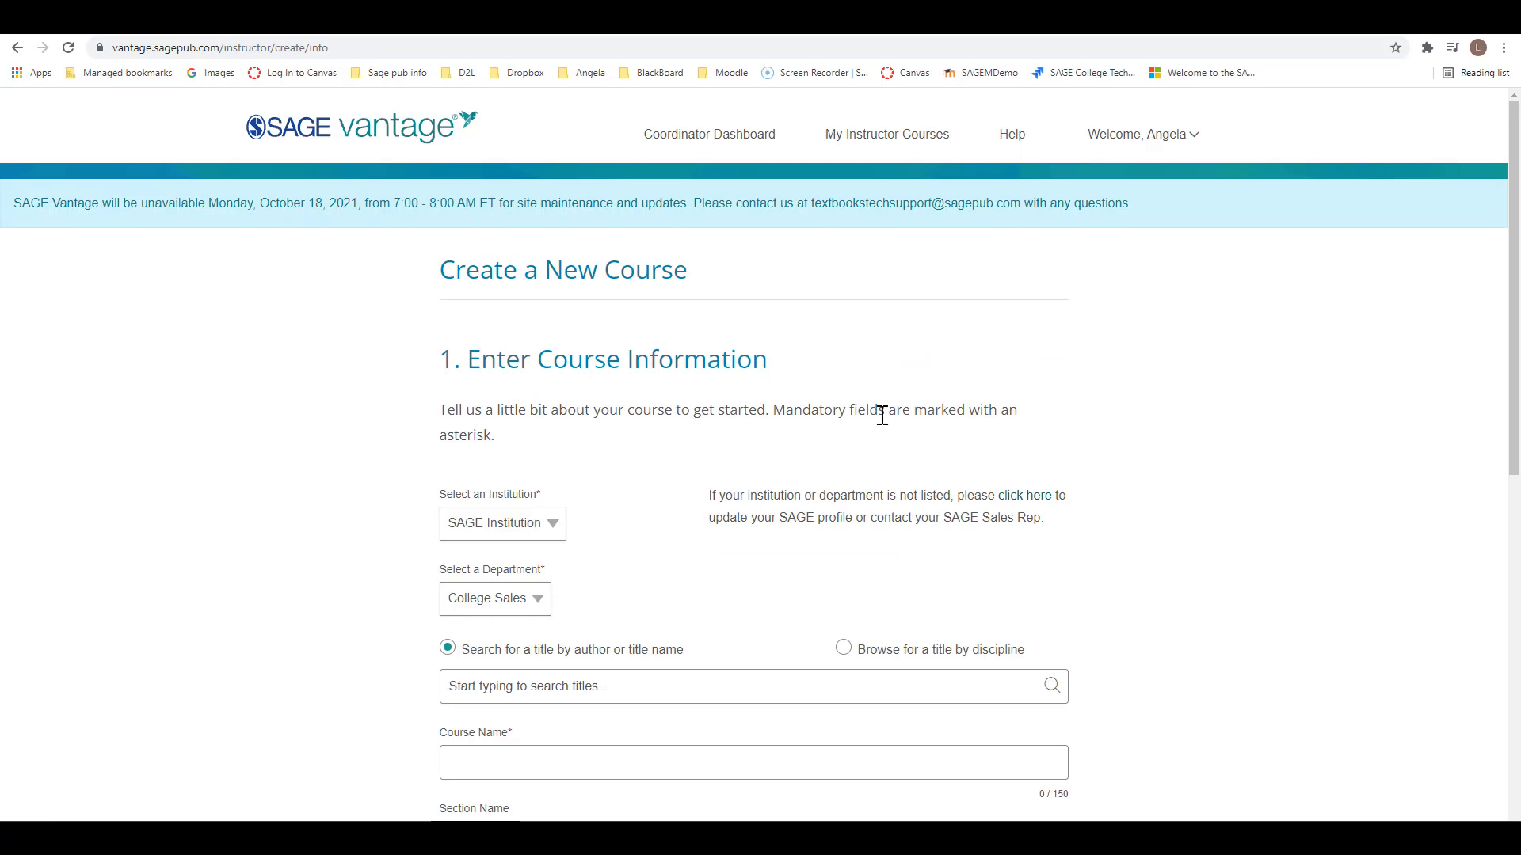
Search the course titles by author for Eglitis and select Discover Sociology, Fifth Edition (2022)
scroll(876, 415, "down", 2)
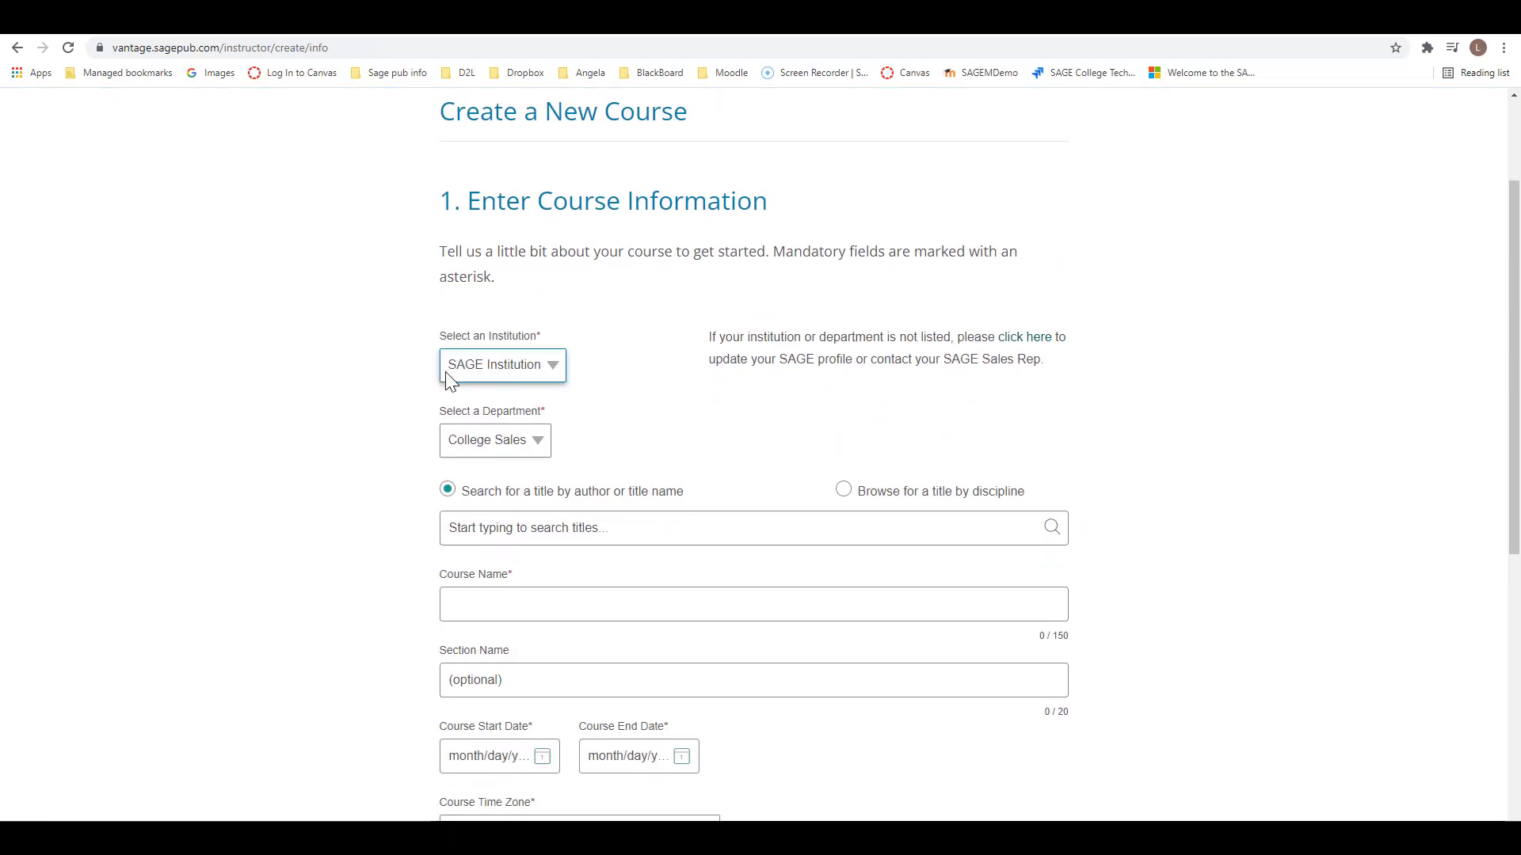
left_click(565, 521)
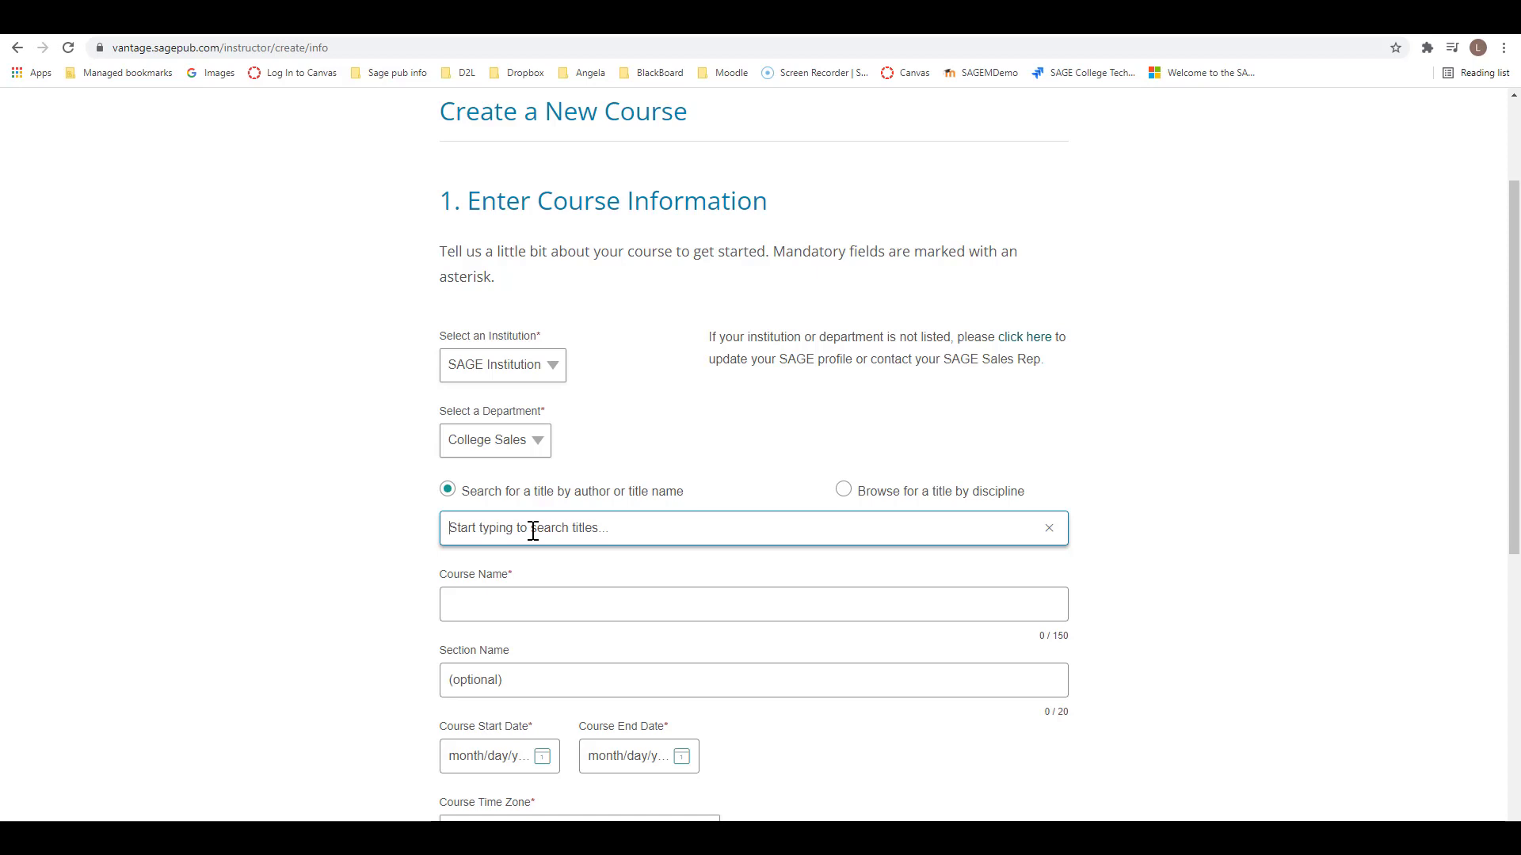
type("Eglitis")
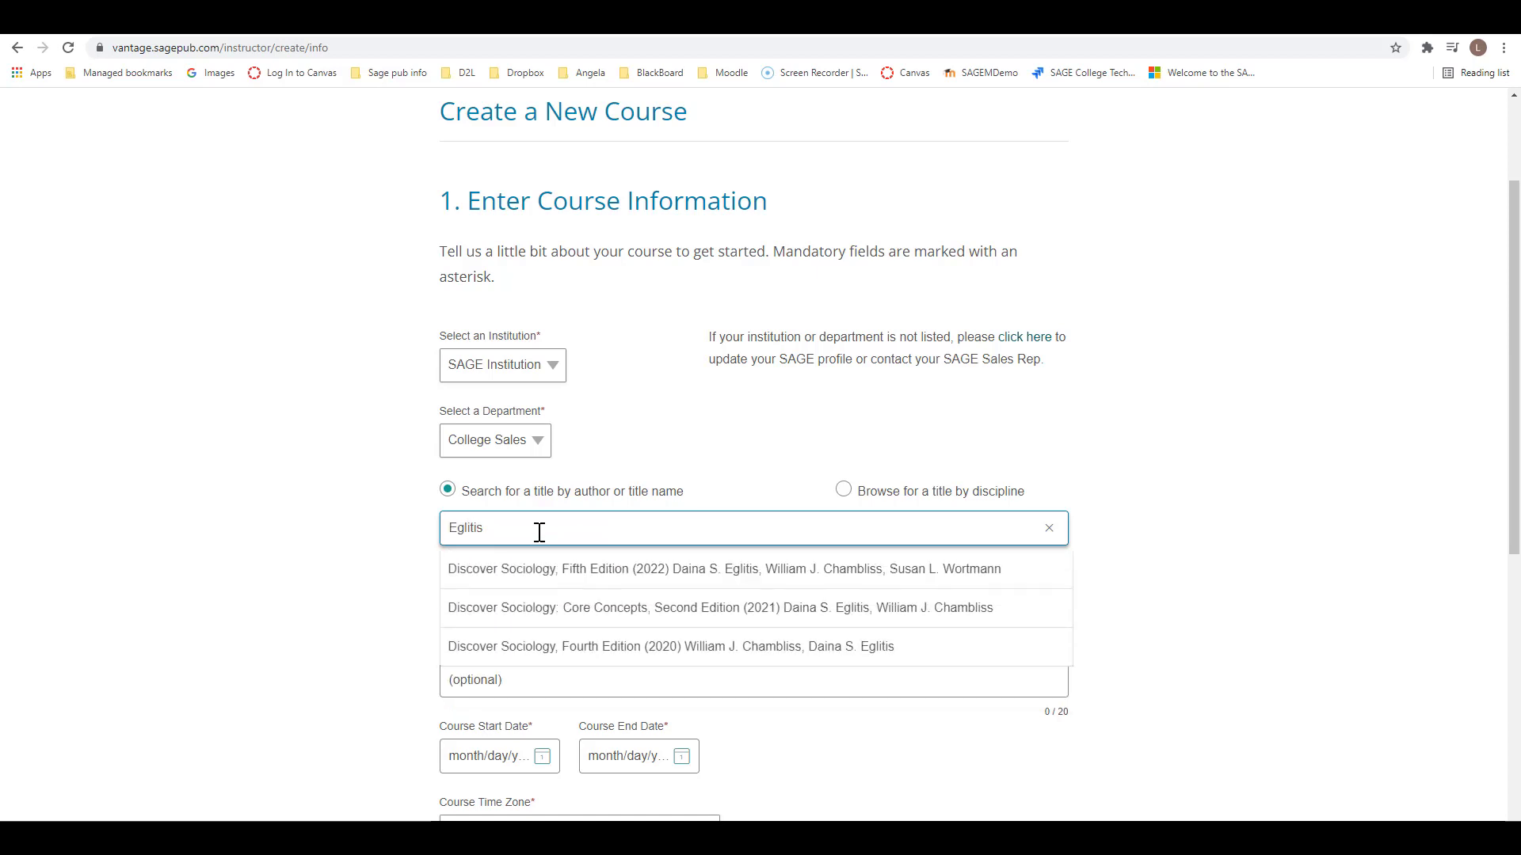
left_click(648, 570)
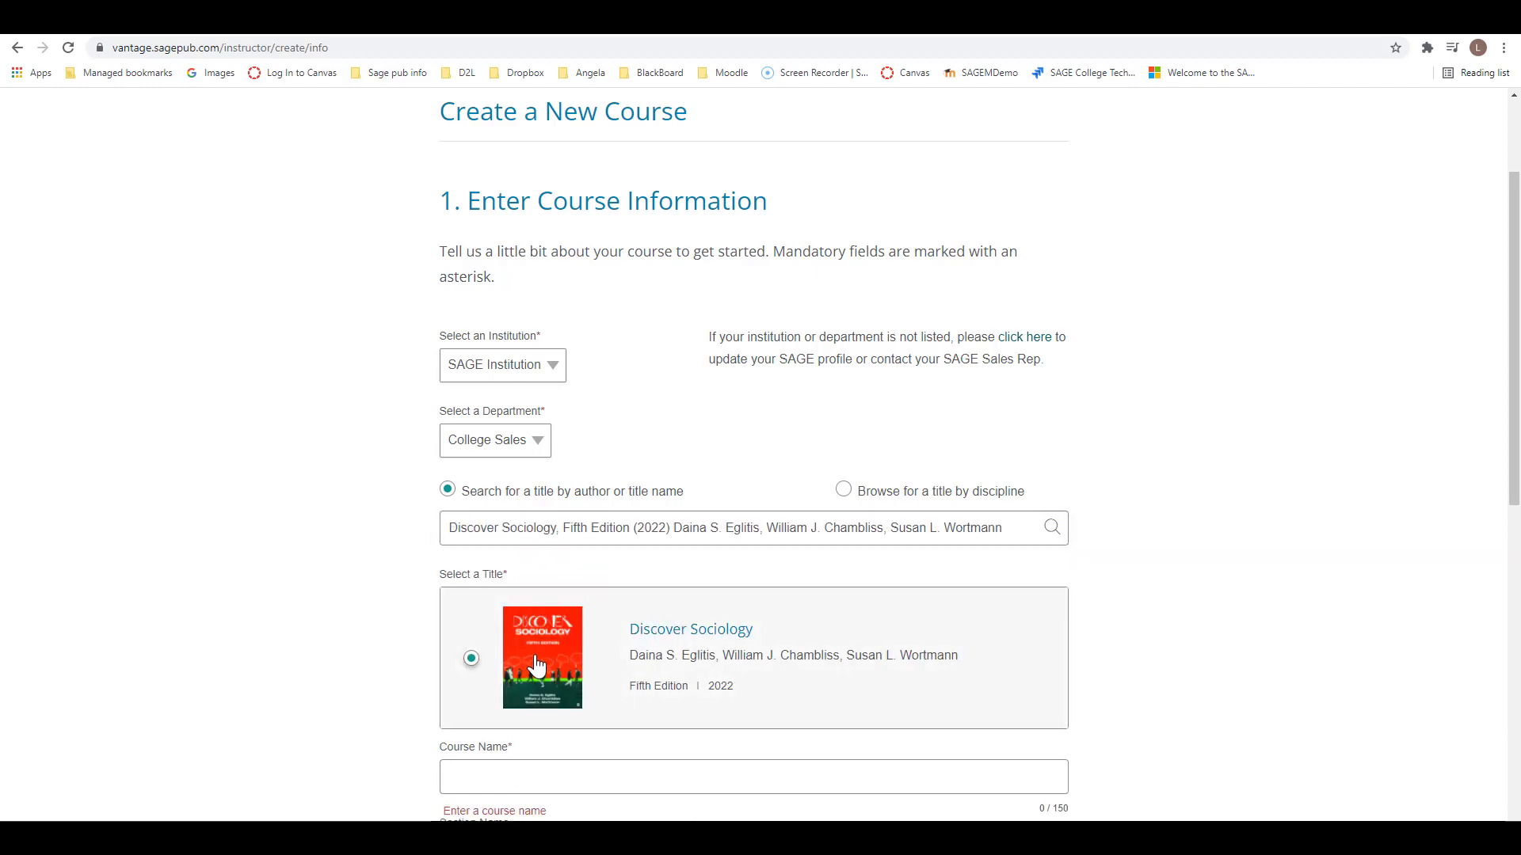
Name the course Intro to Sociology SOC 1001
scroll(615, 671, "down", 3)
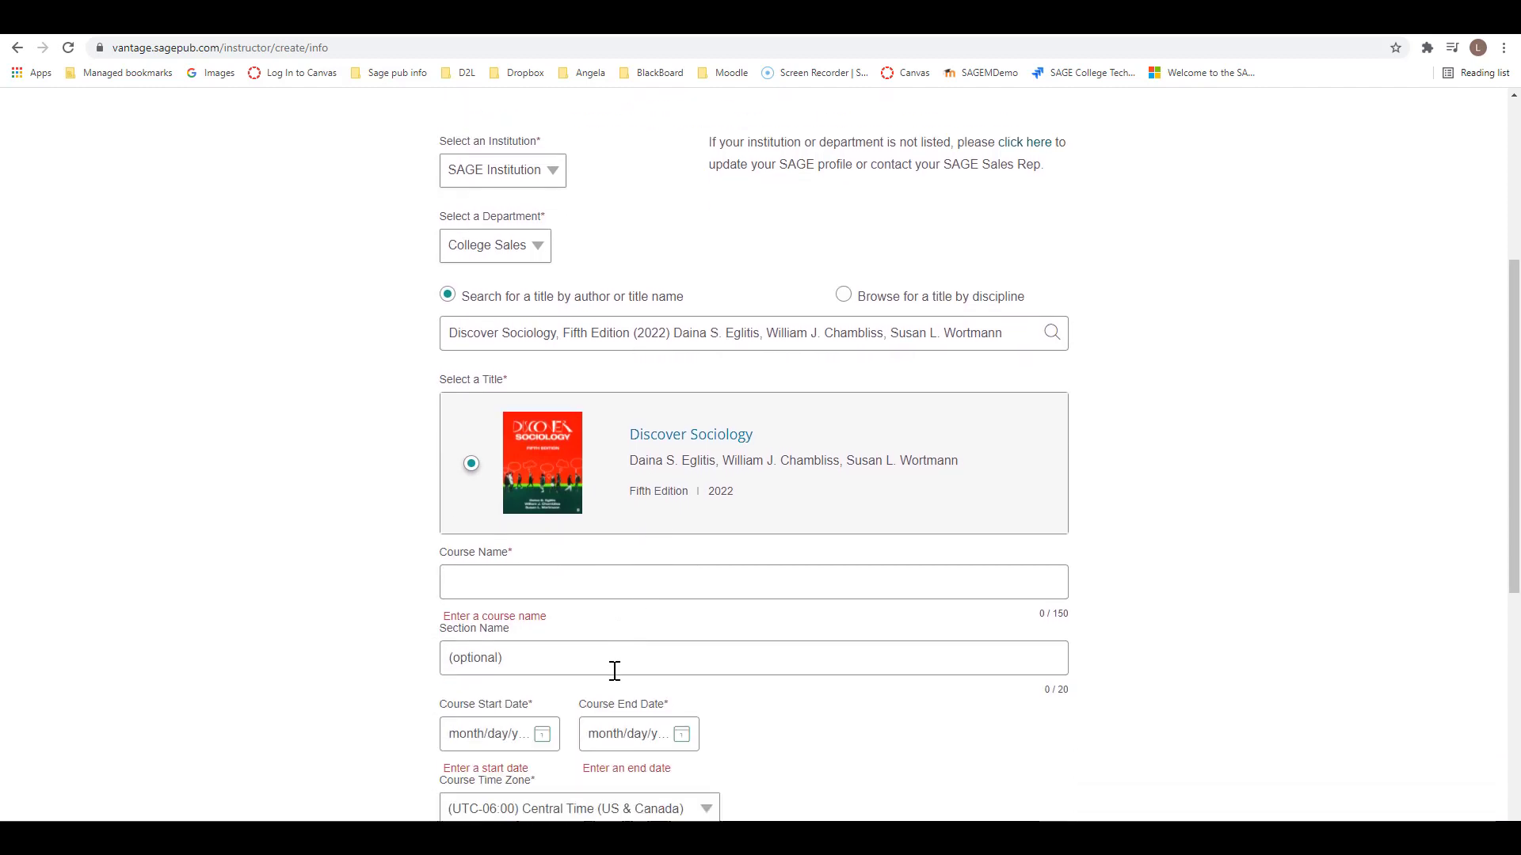
left_click(584, 542)
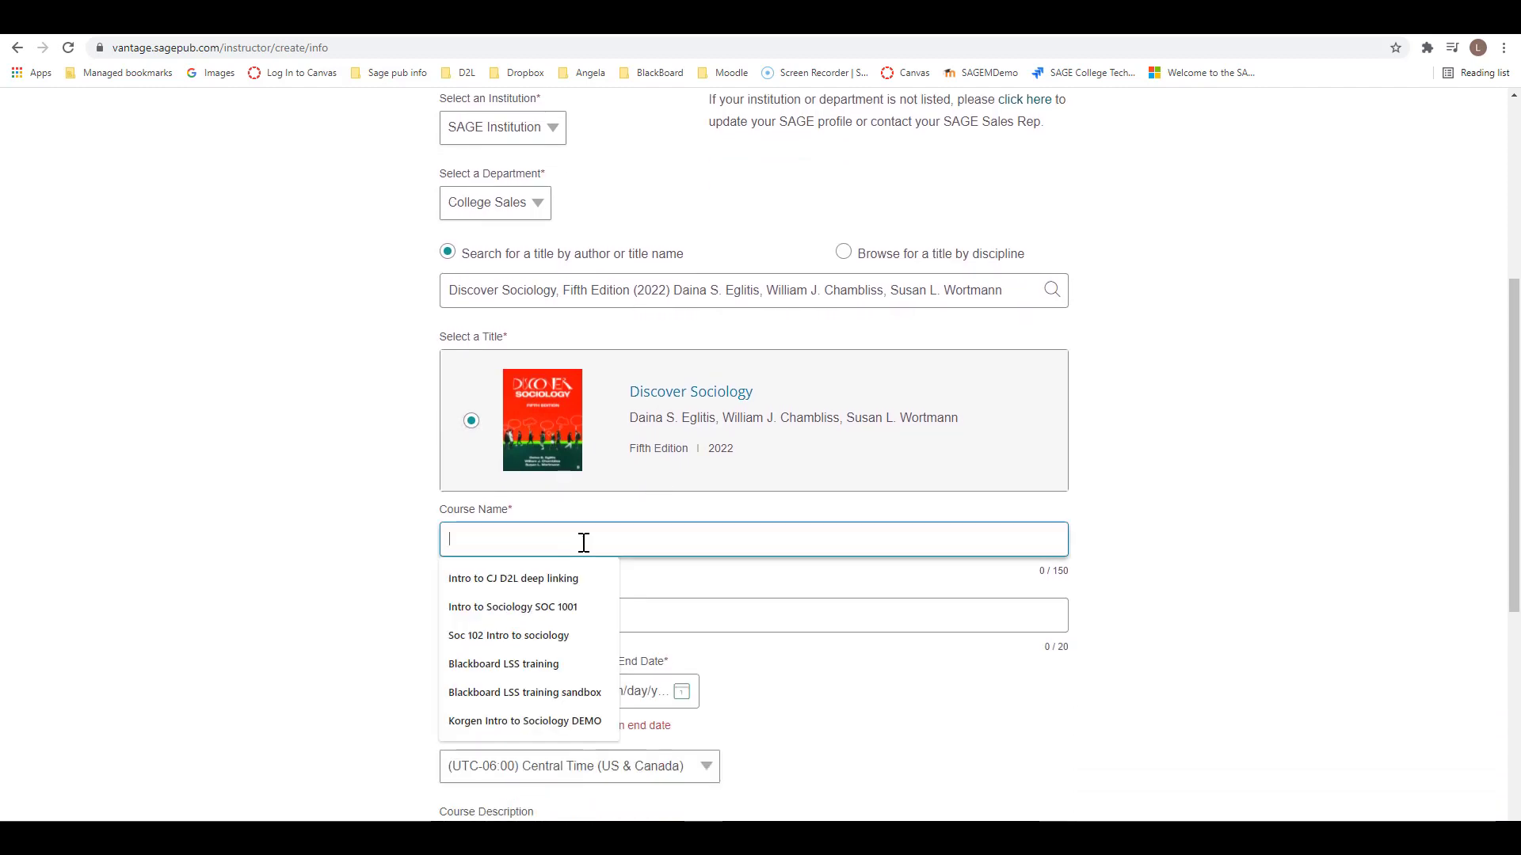
left_click(575, 608)
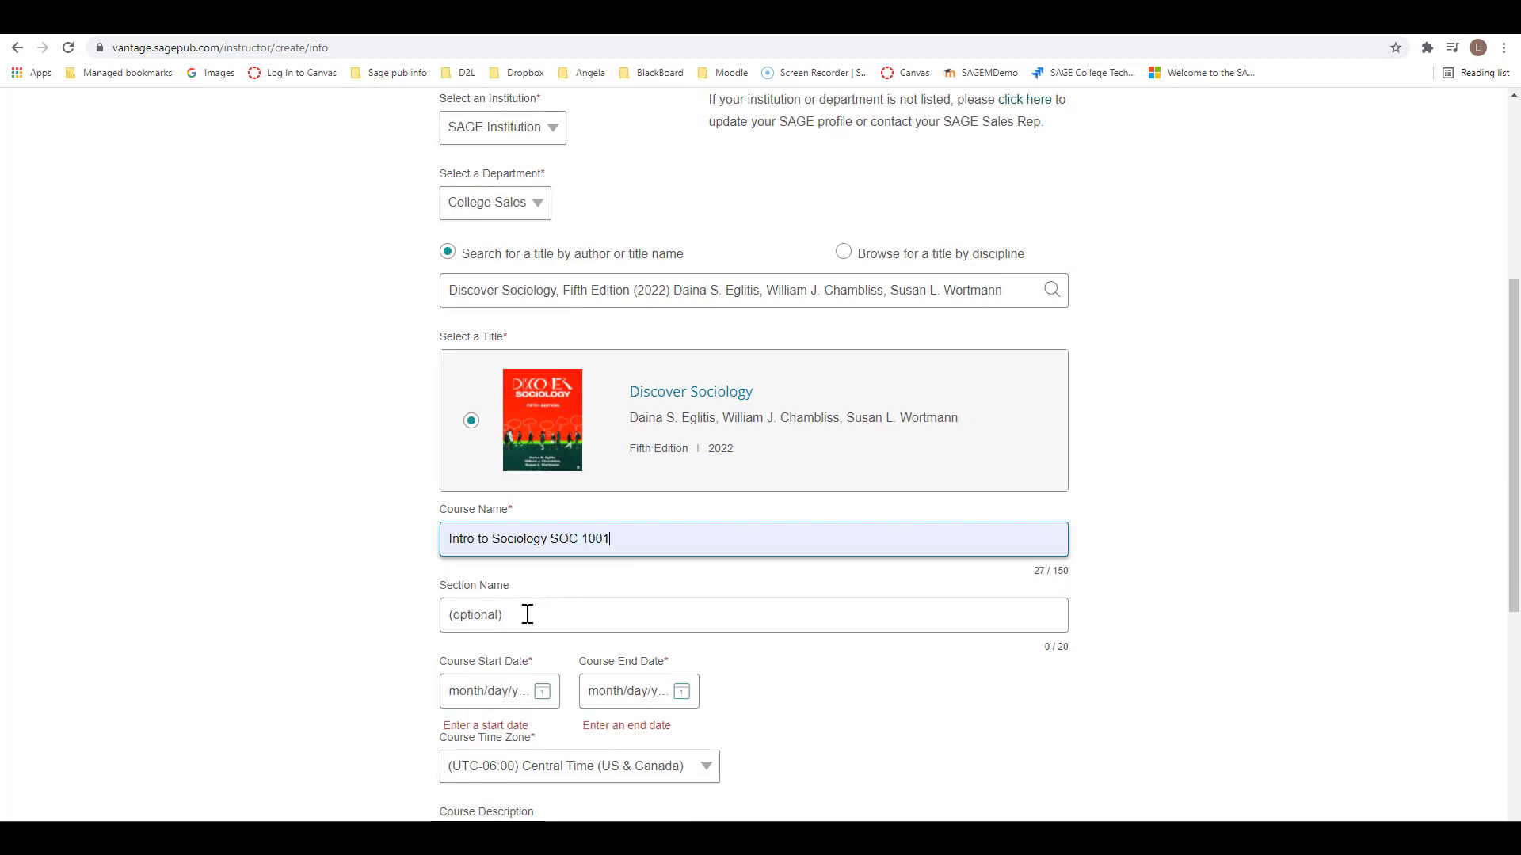
Set the course start date to 1/14/2022
left_click(540, 694)
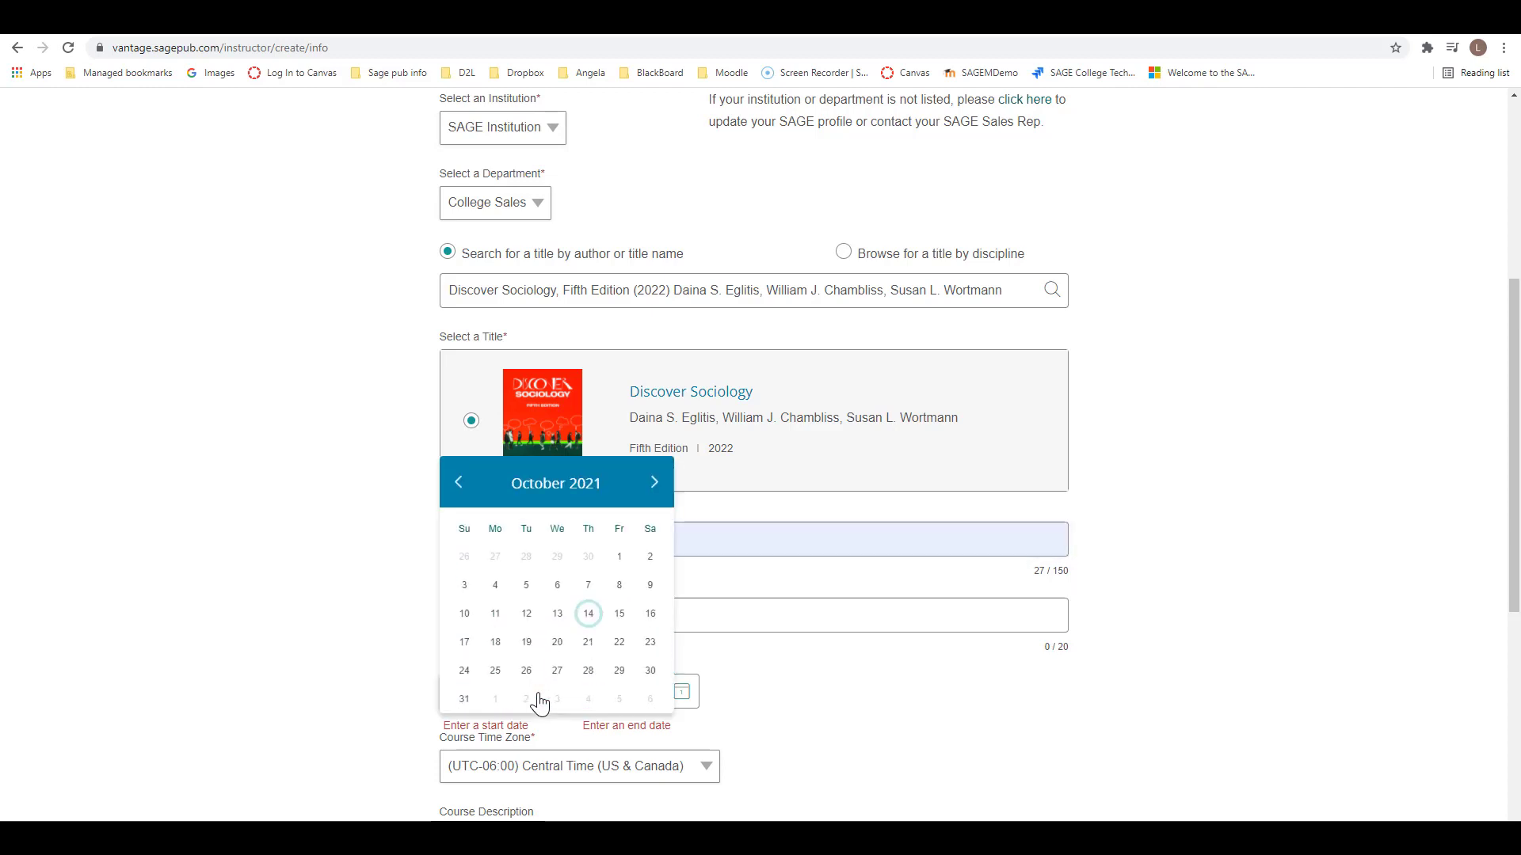
left_click(655, 484)
left_click(654, 484)
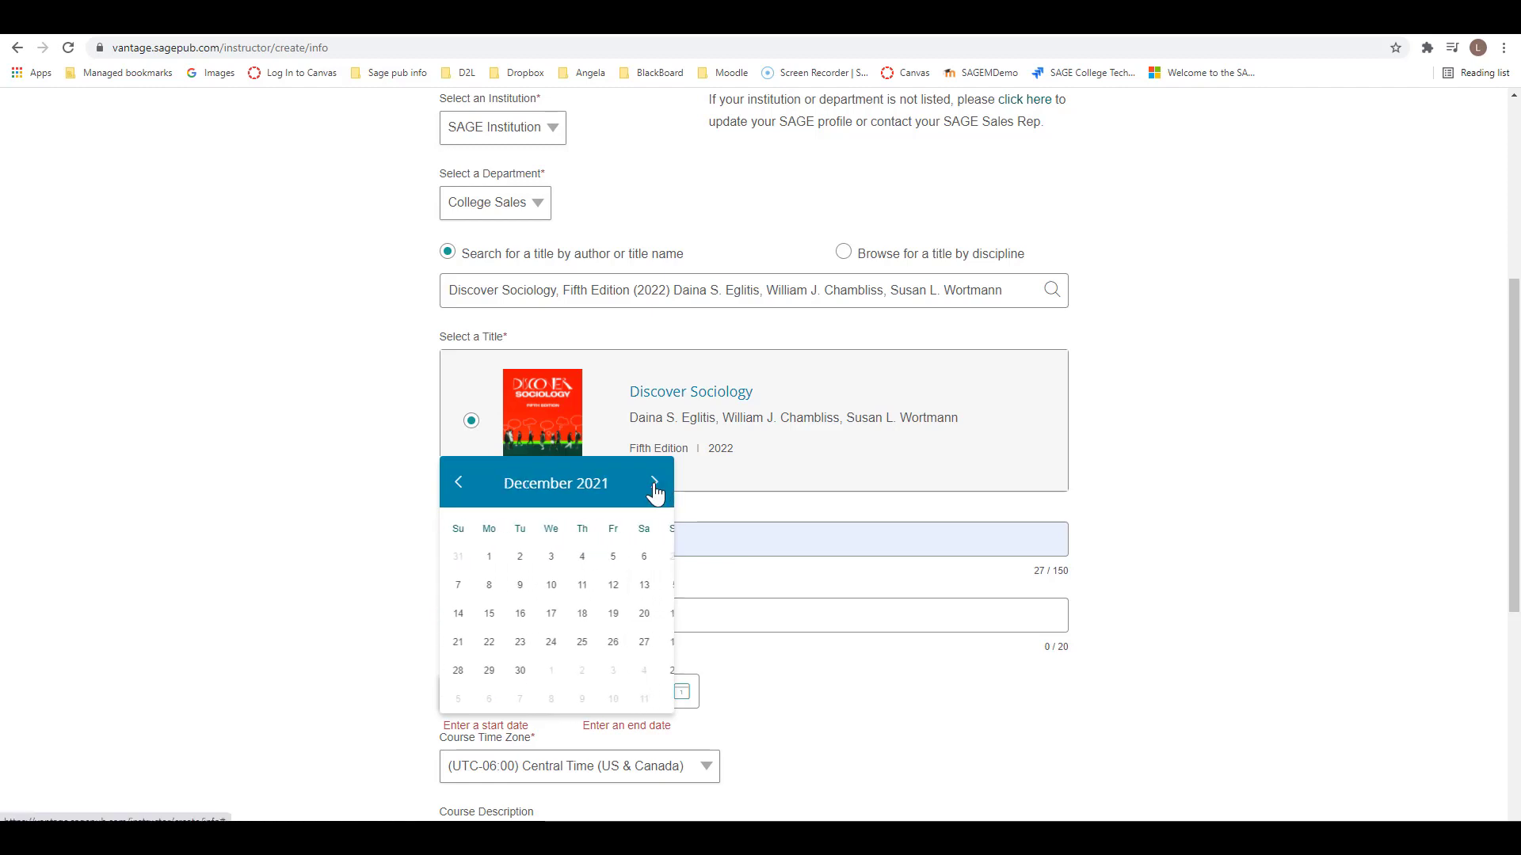
left_click(654, 484)
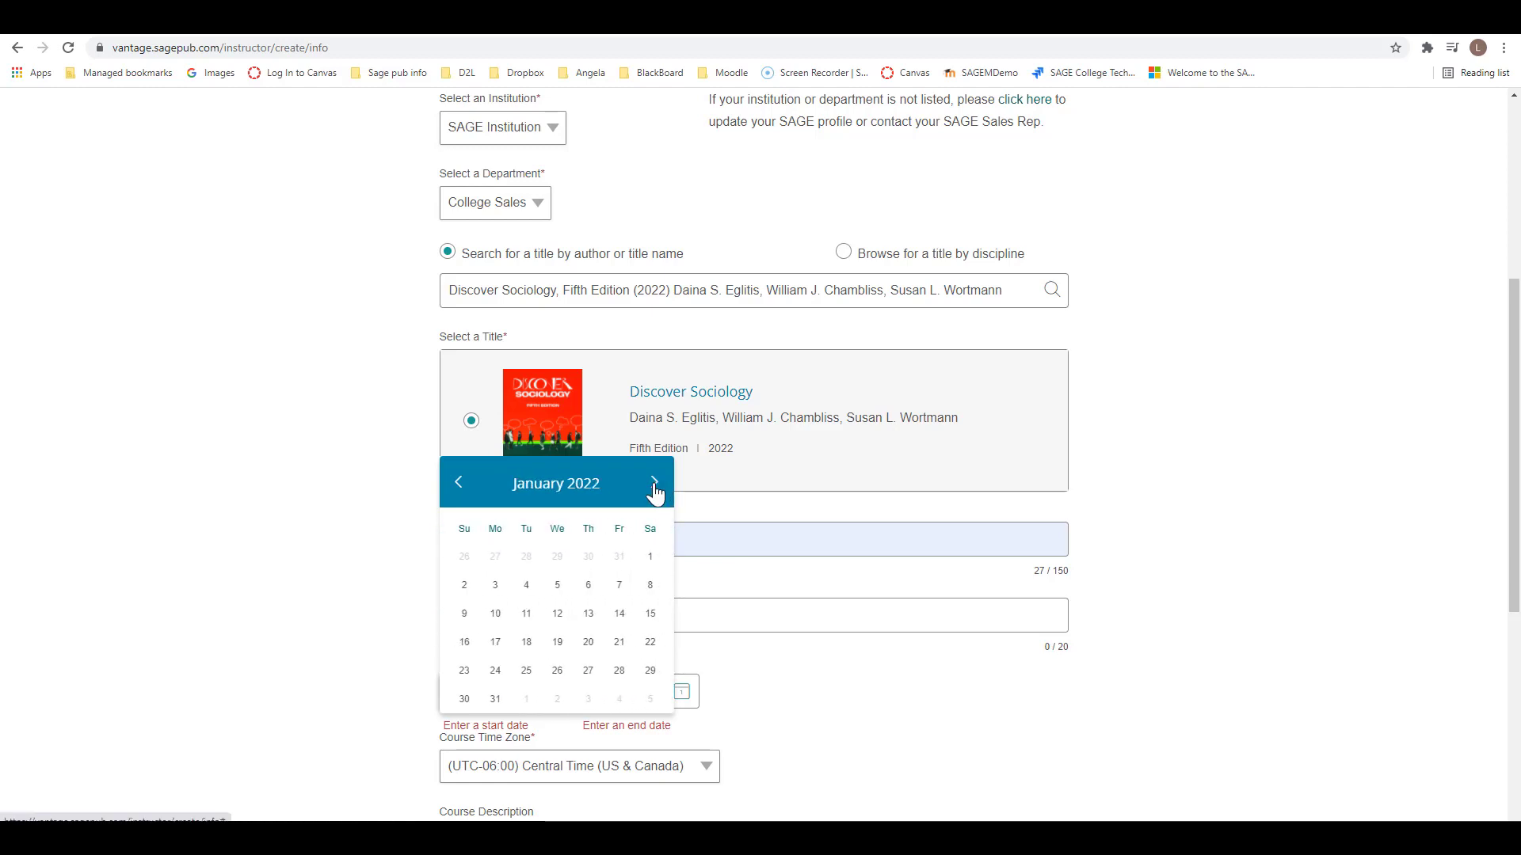
left_click(620, 613)
left_click(651, 621)
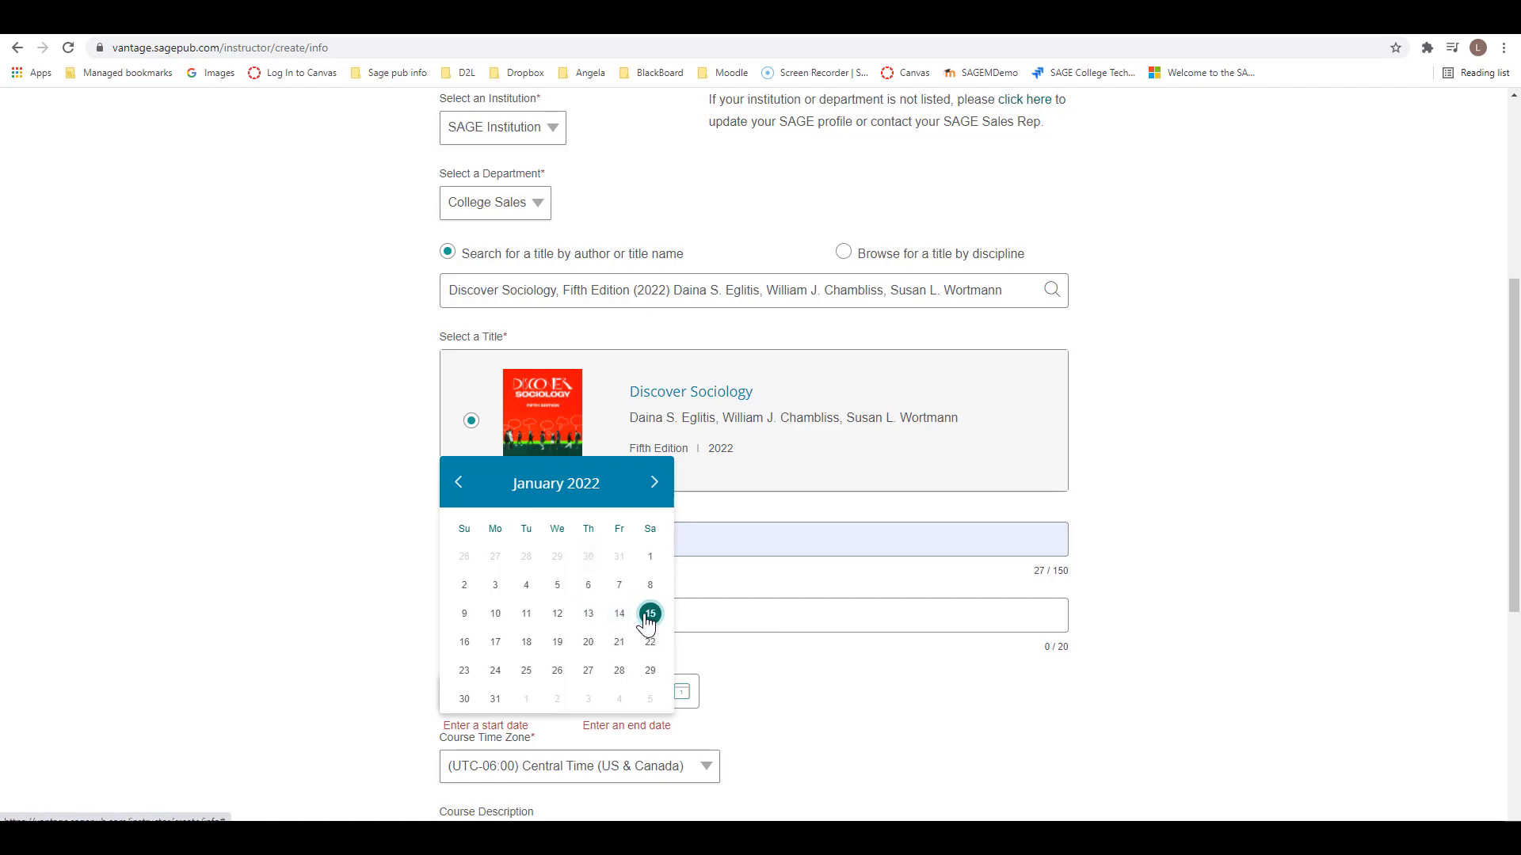
left_click(621, 620)
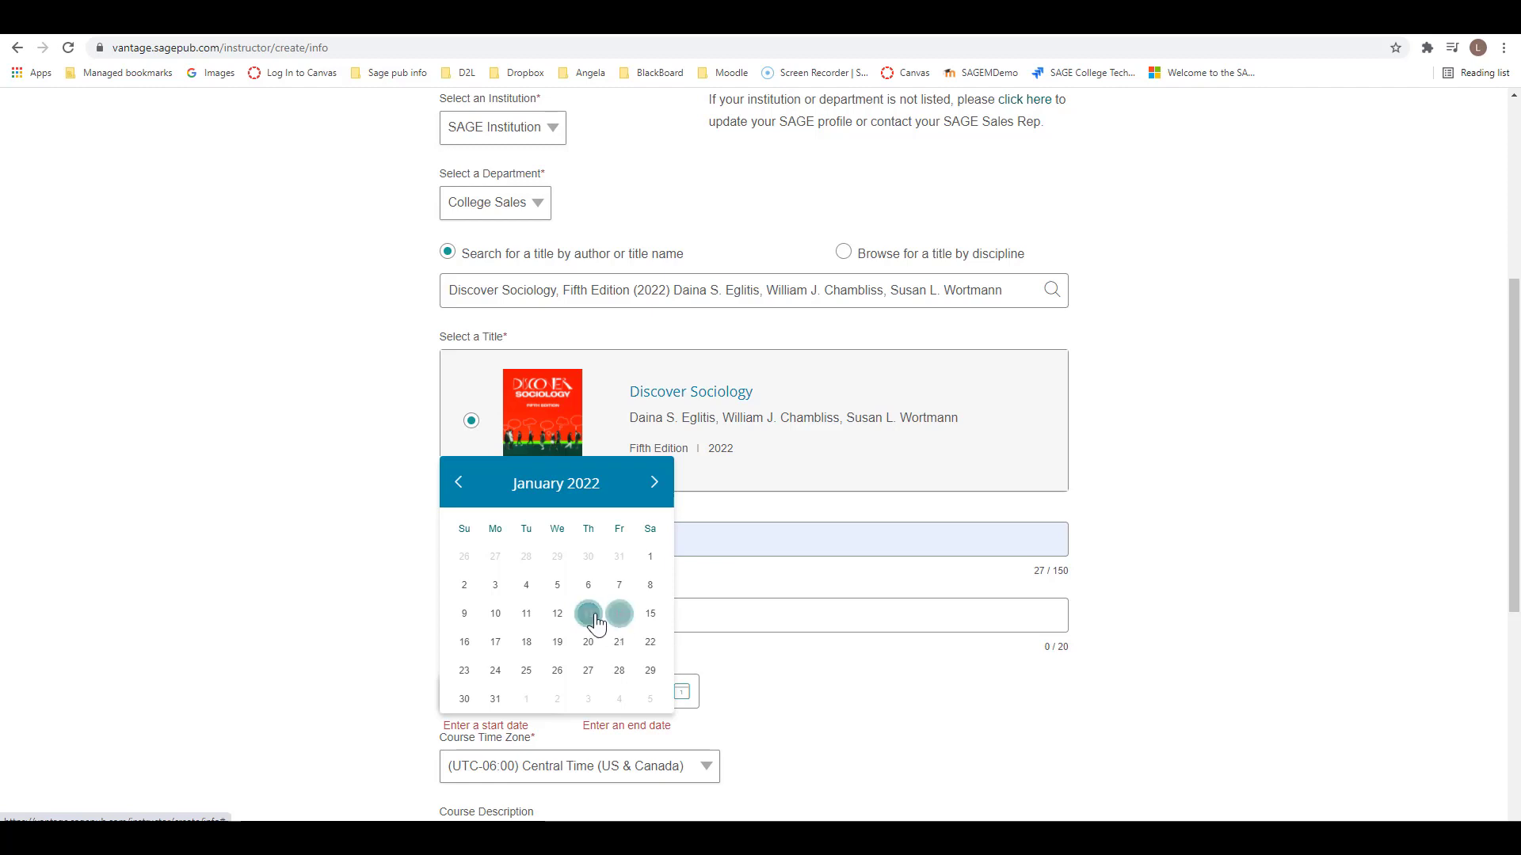
left_click(618, 626)
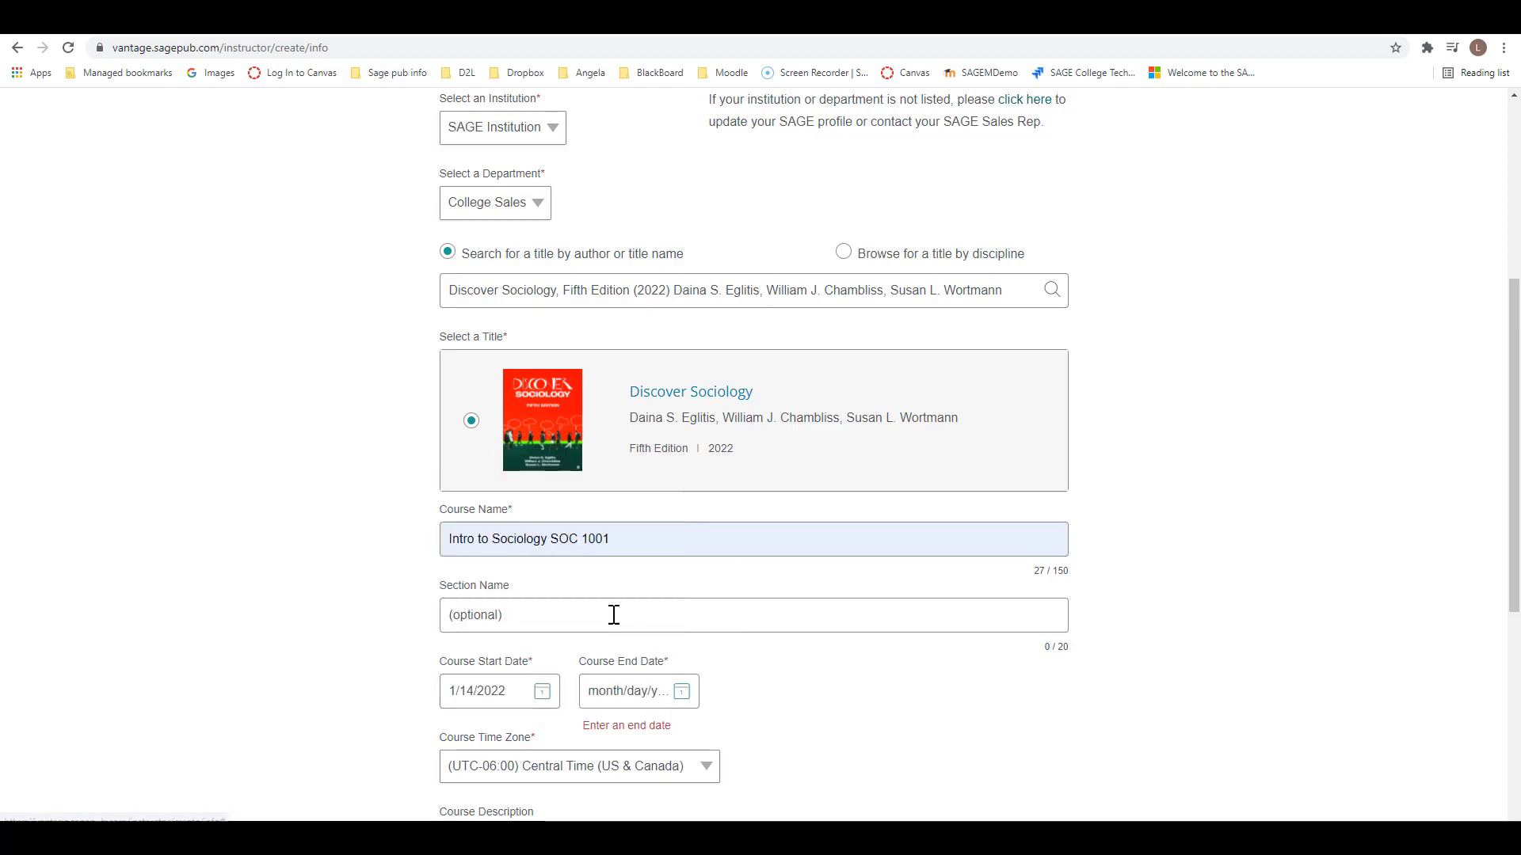
Set the course end date to 5/20/2022
left_click(683, 699)
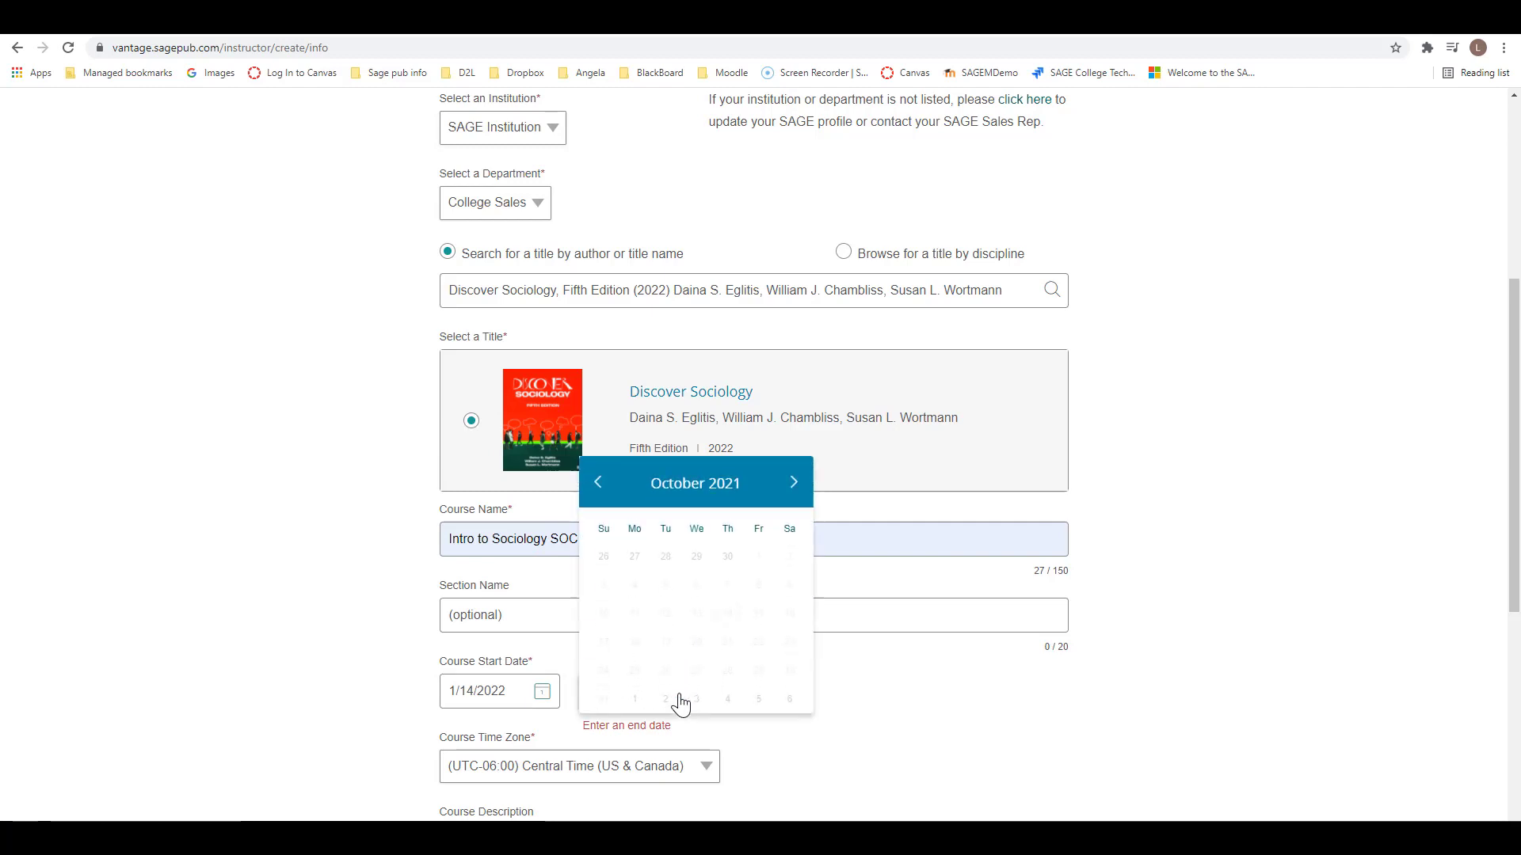
left_click(791, 483)
left_click(791, 483)
left_click(792, 483)
left_click(792, 483)
left_click(792, 483)
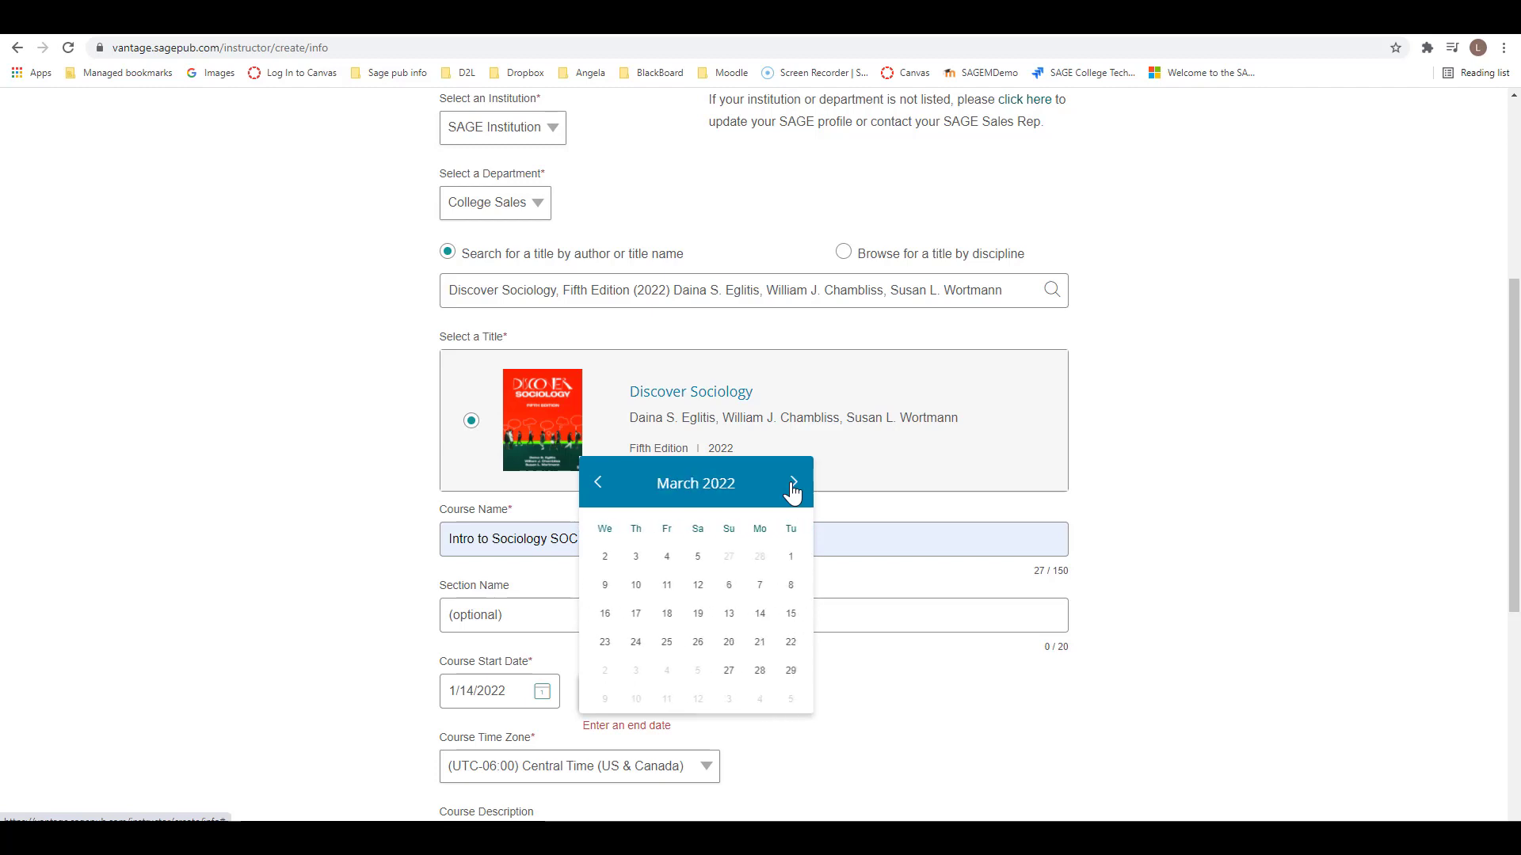
left_click(791, 483)
left_click(791, 483)
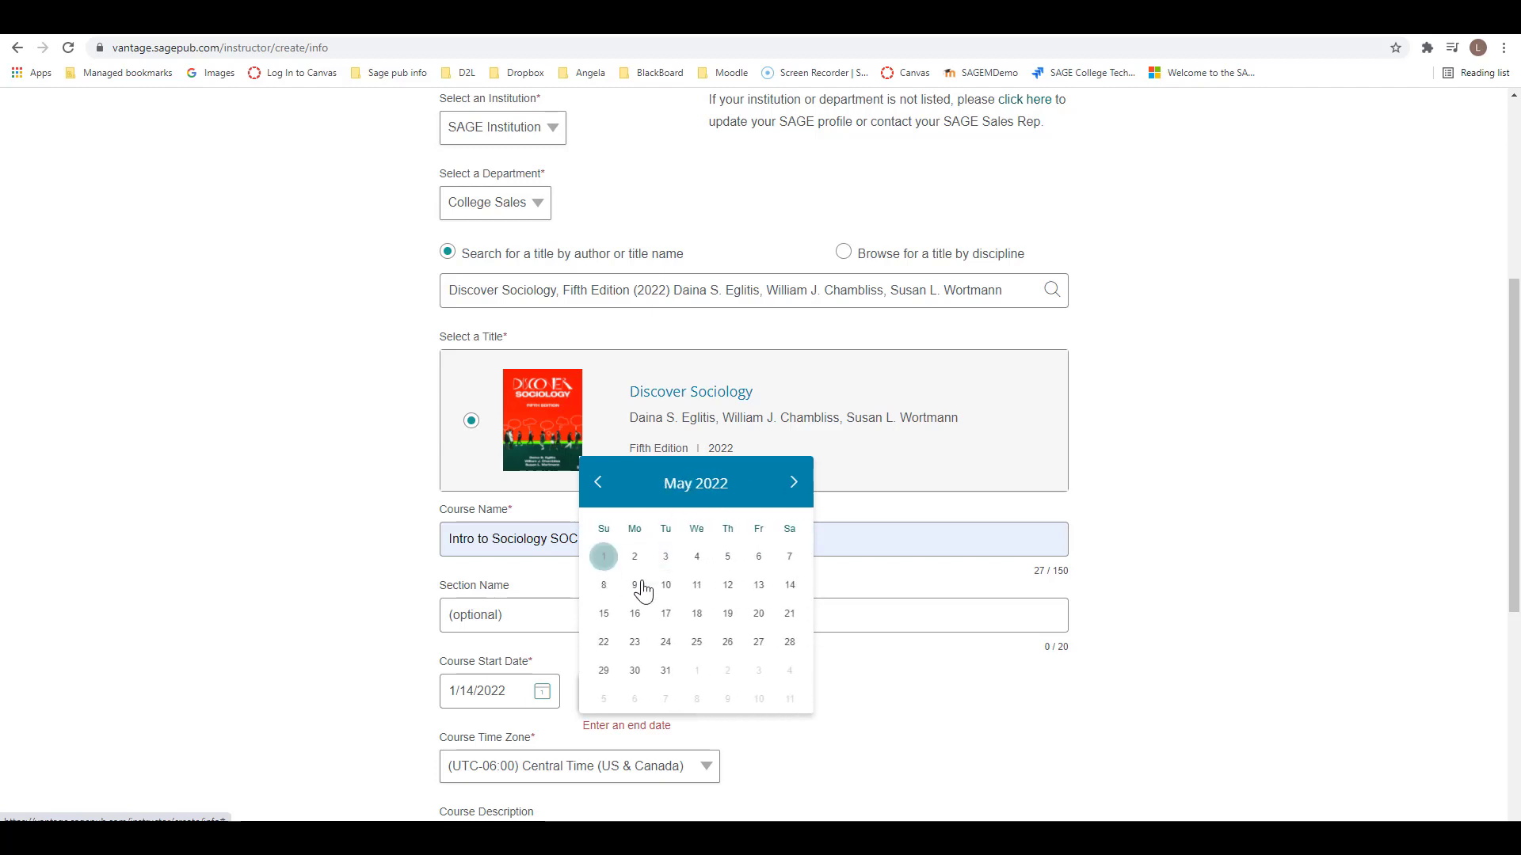
left_click(758, 614)
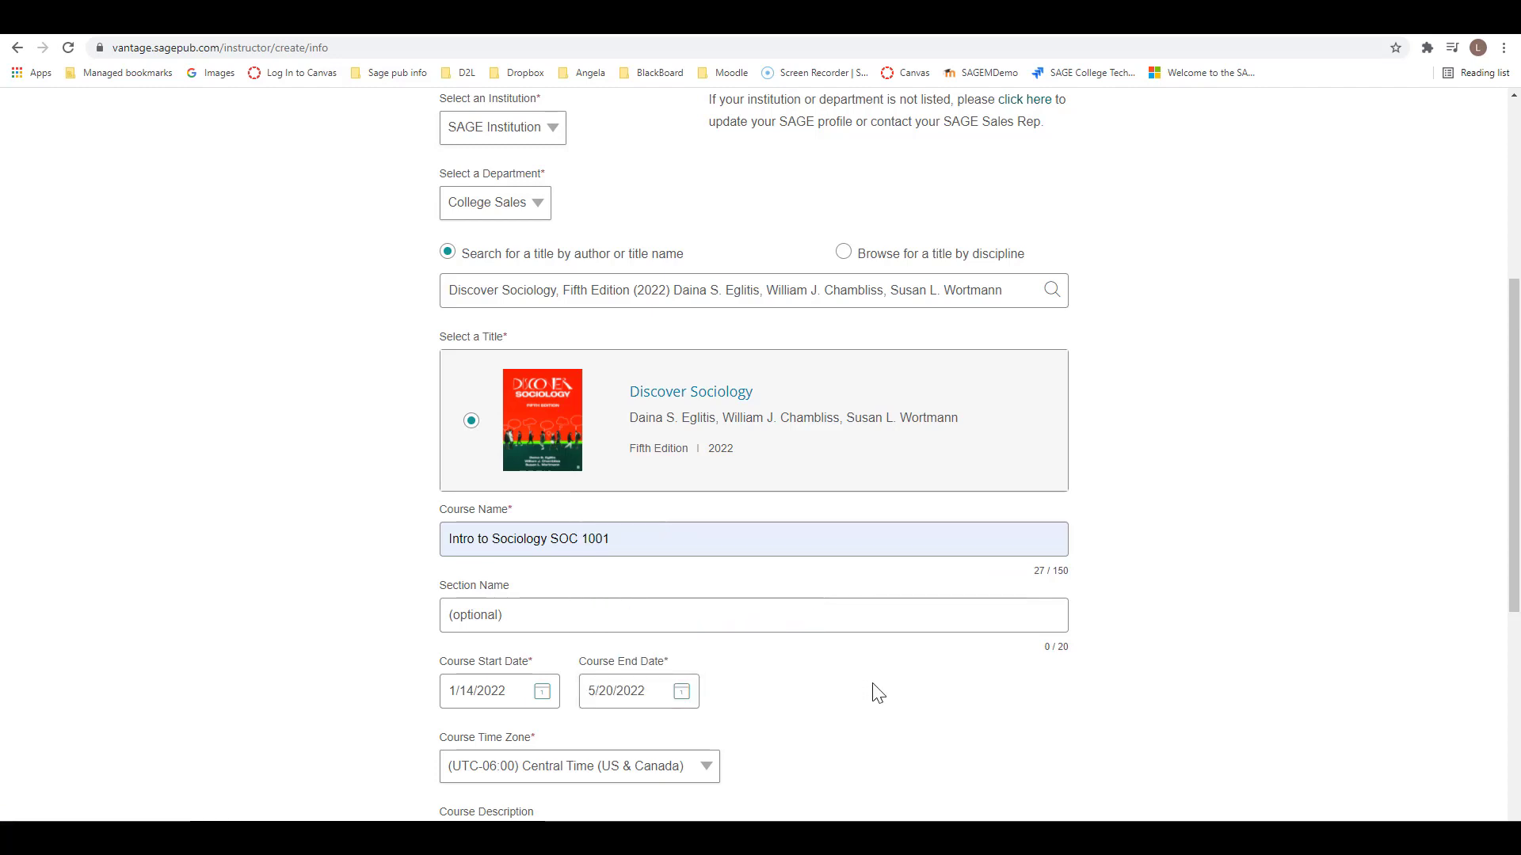
Submit the course information and proceed to the gradebook and assignment settings
scroll(870, 681, "down", 2)
scroll(863, 658, "down", 2)
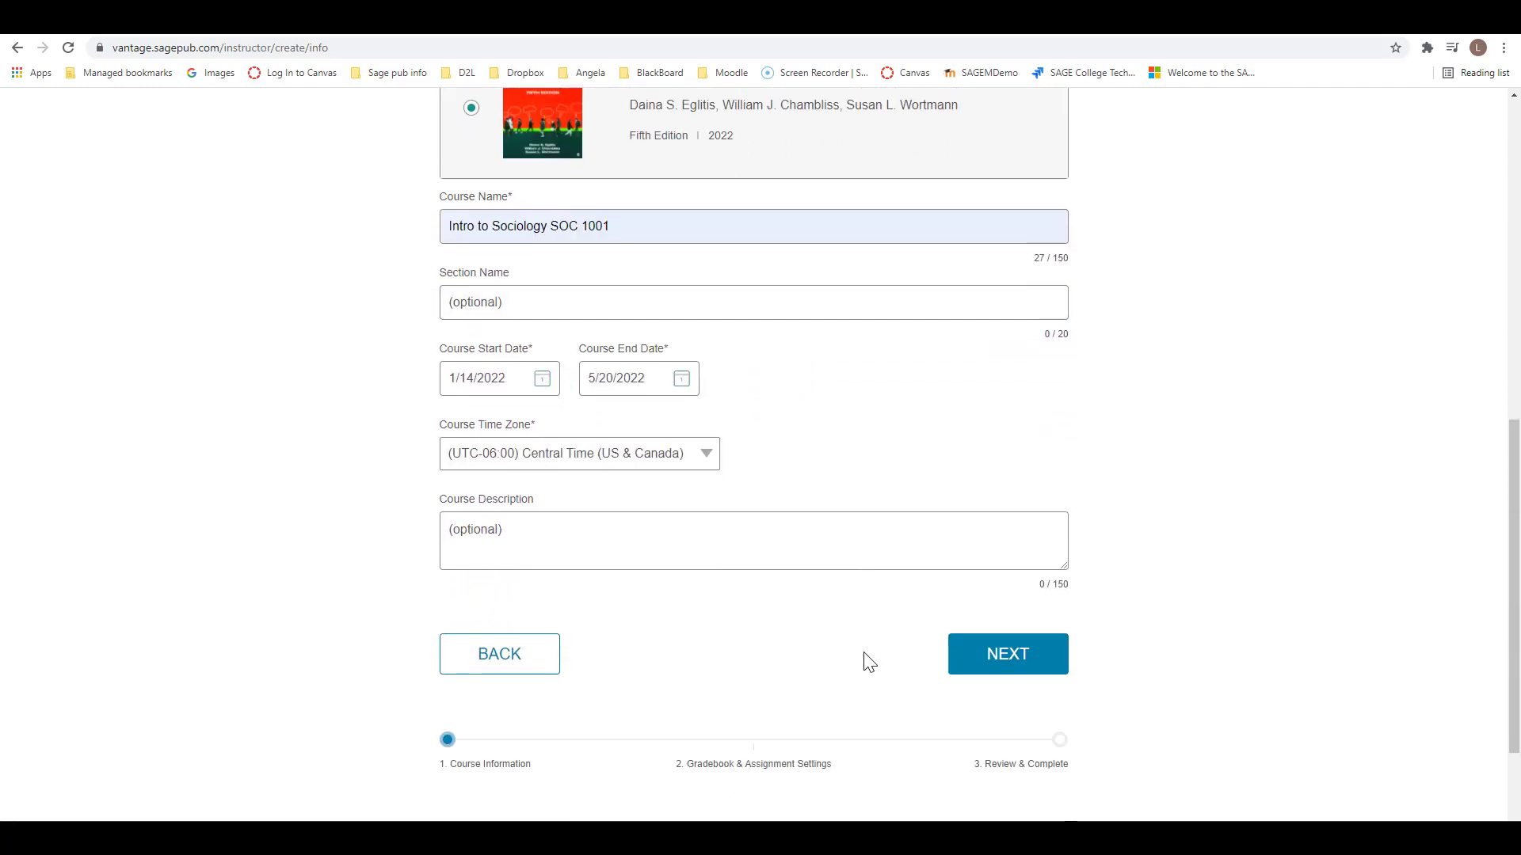
left_click(1006, 665)
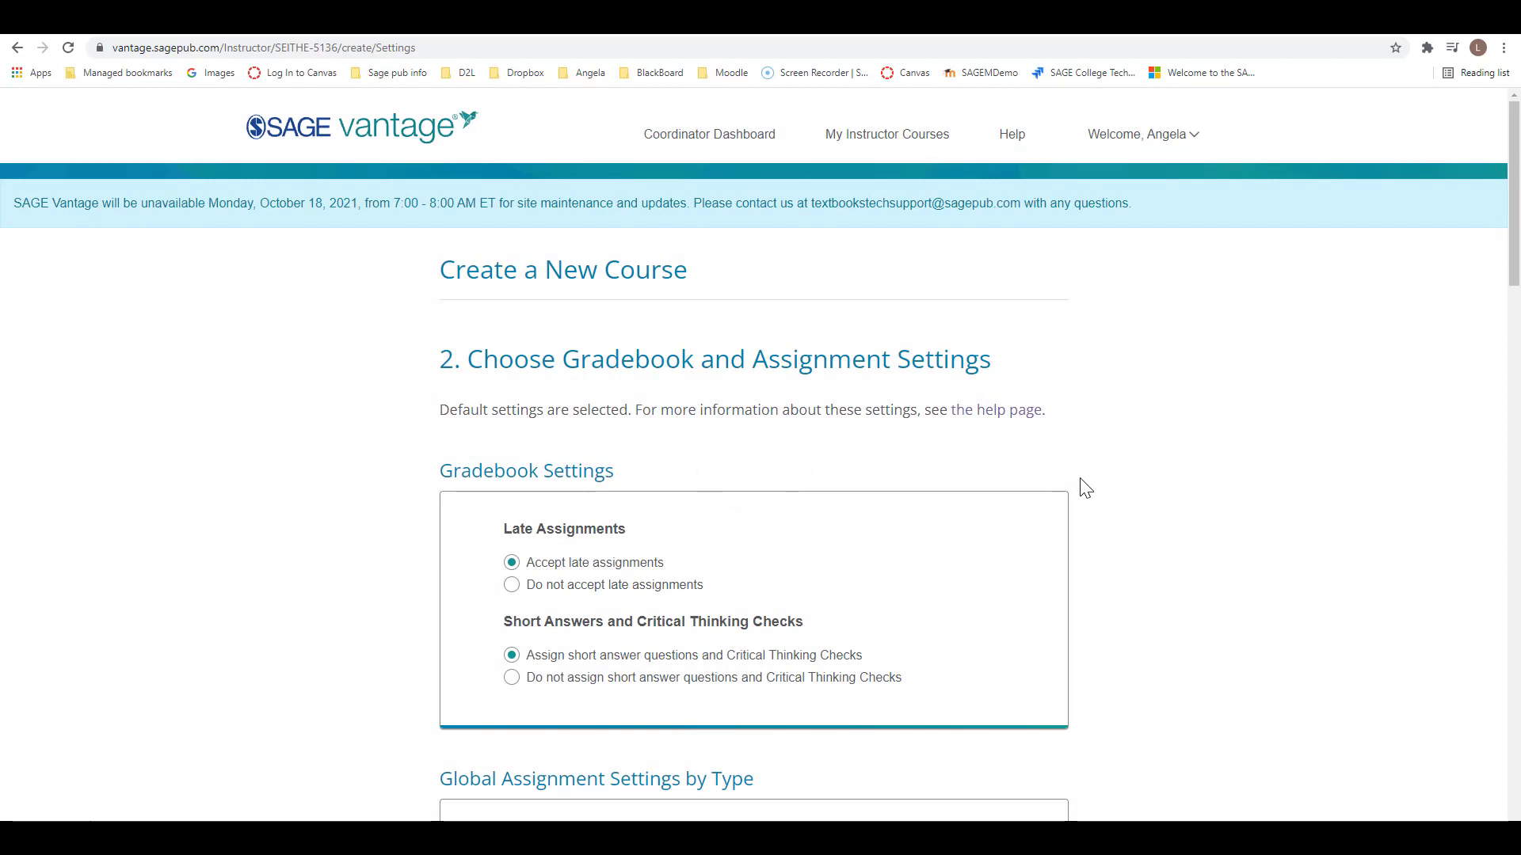
Set the number of permitted Chapter Test attempts to 2 in the global assignment settings
scroll(1085, 487, "down", 1)
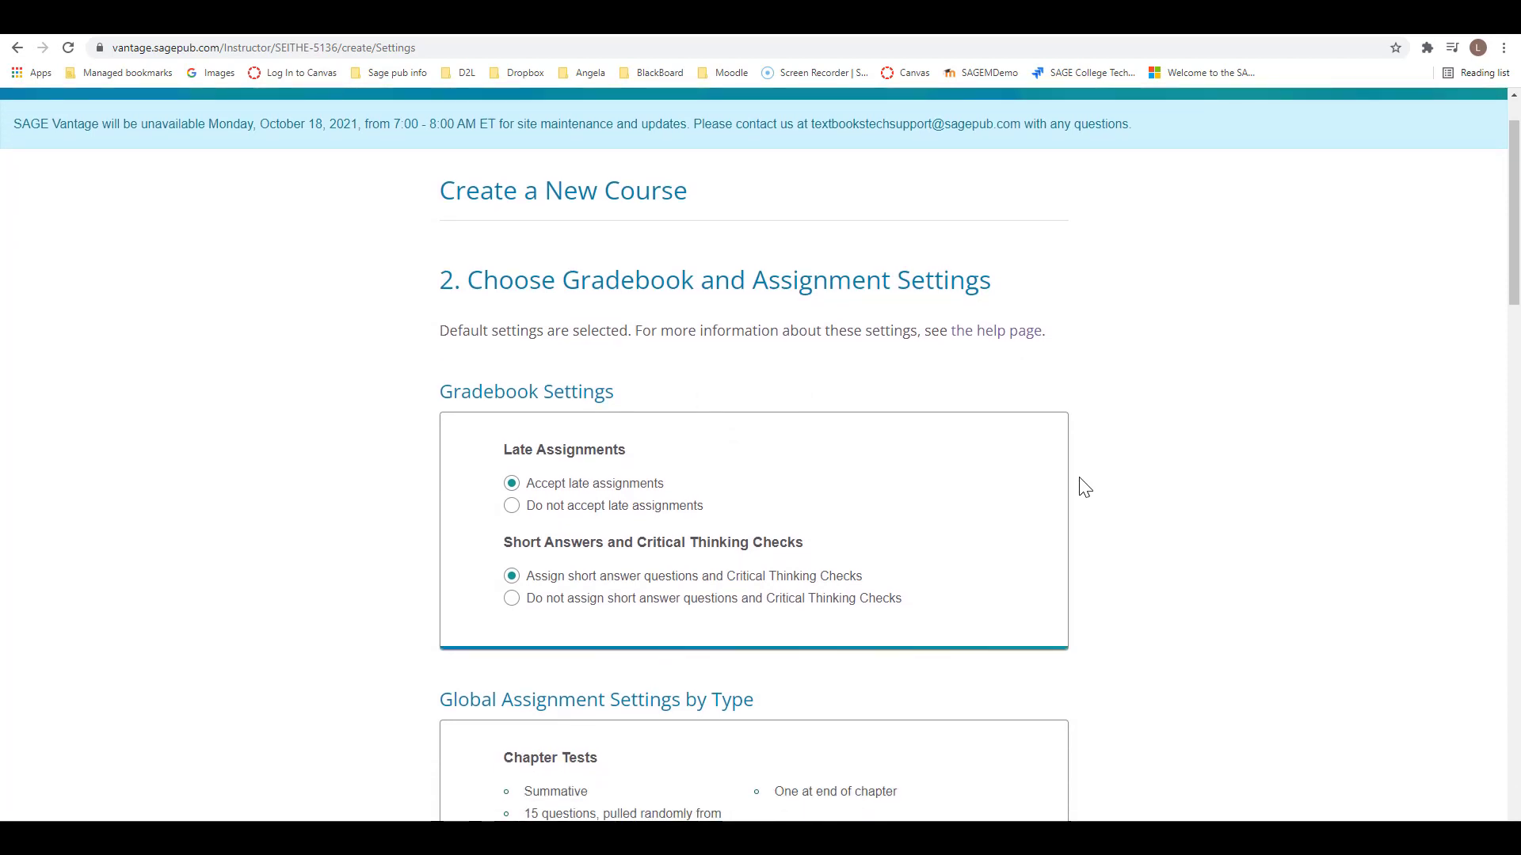
scroll(1085, 487, "down", 4)
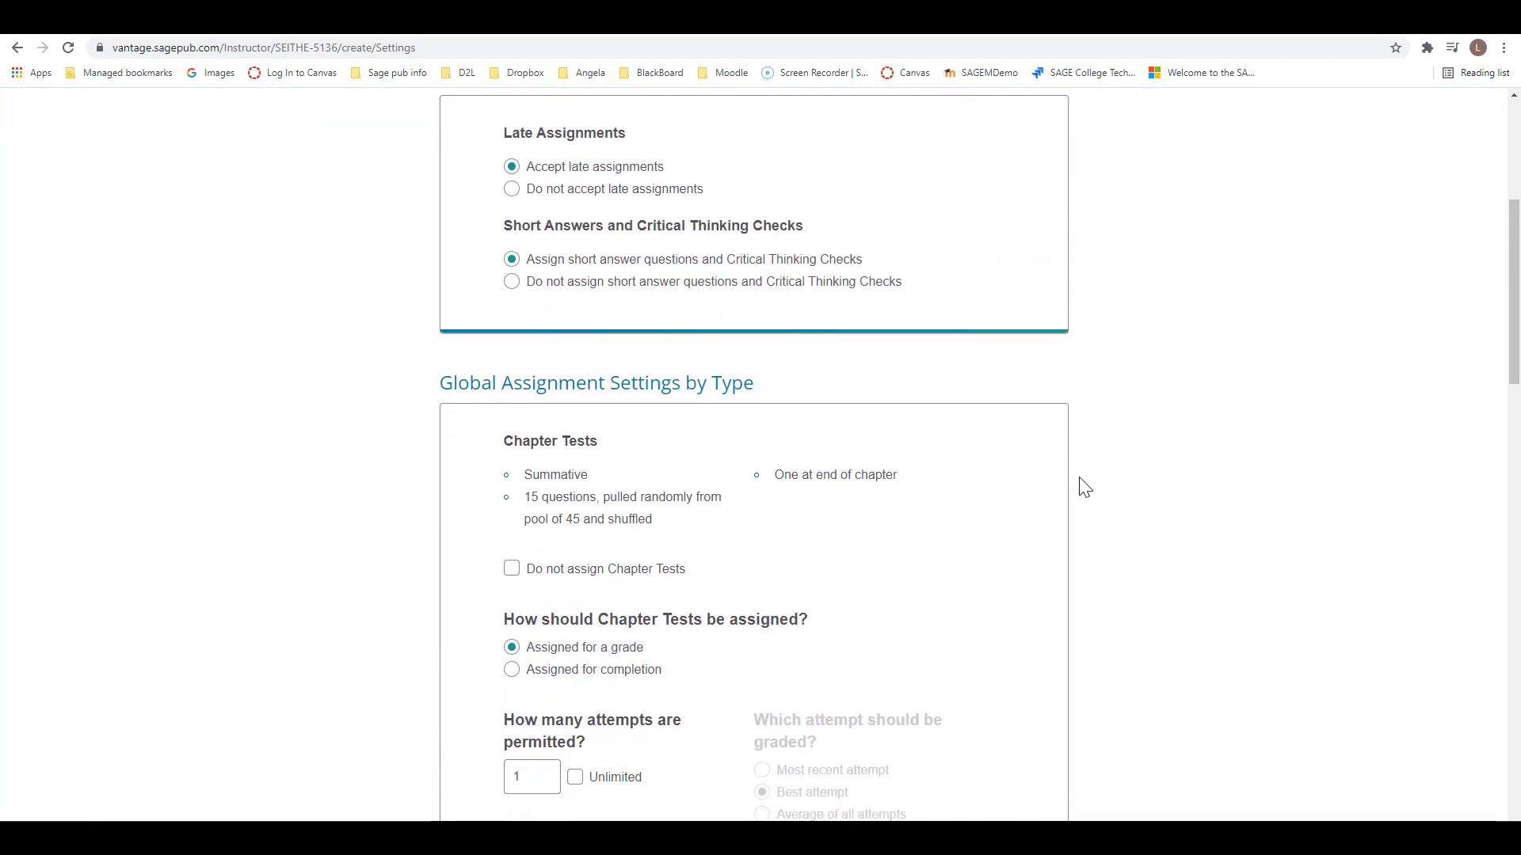
scroll(1081, 485, "up", 2)
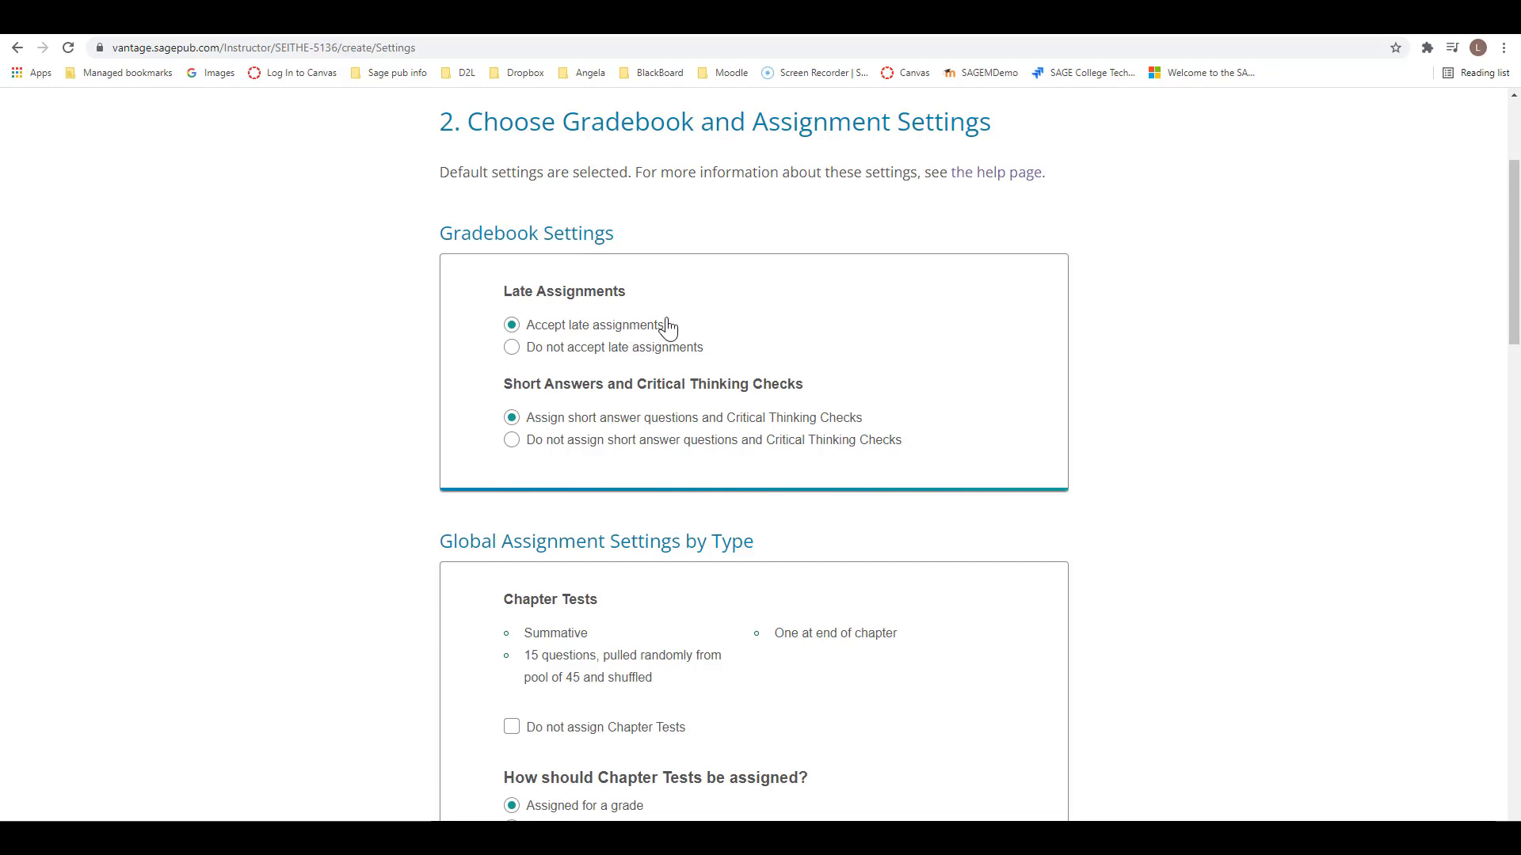
scroll(671, 321, "down", 2)
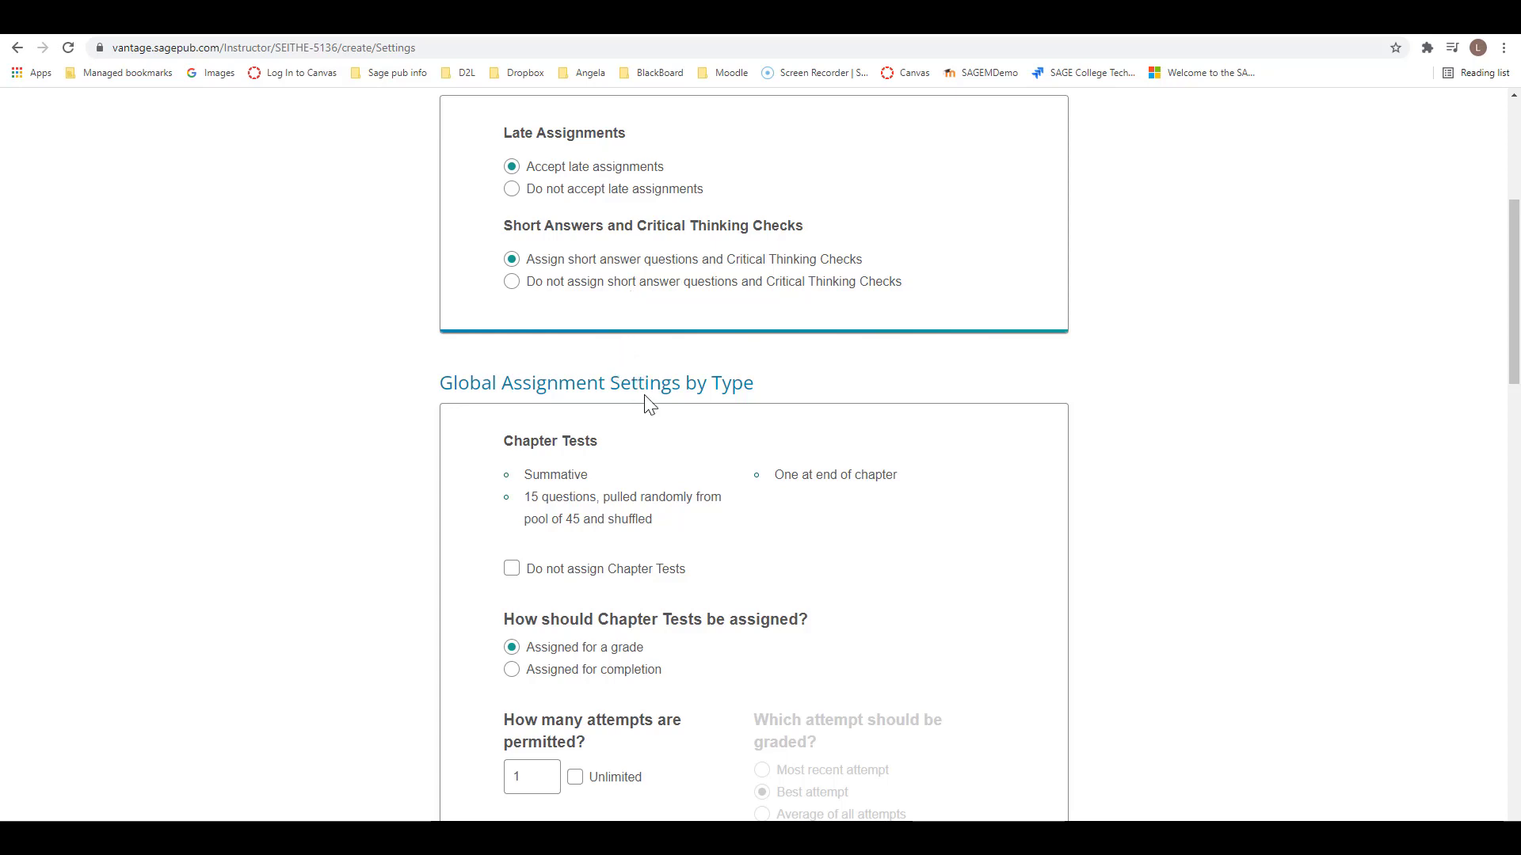
scroll(647, 400, "down", 3)
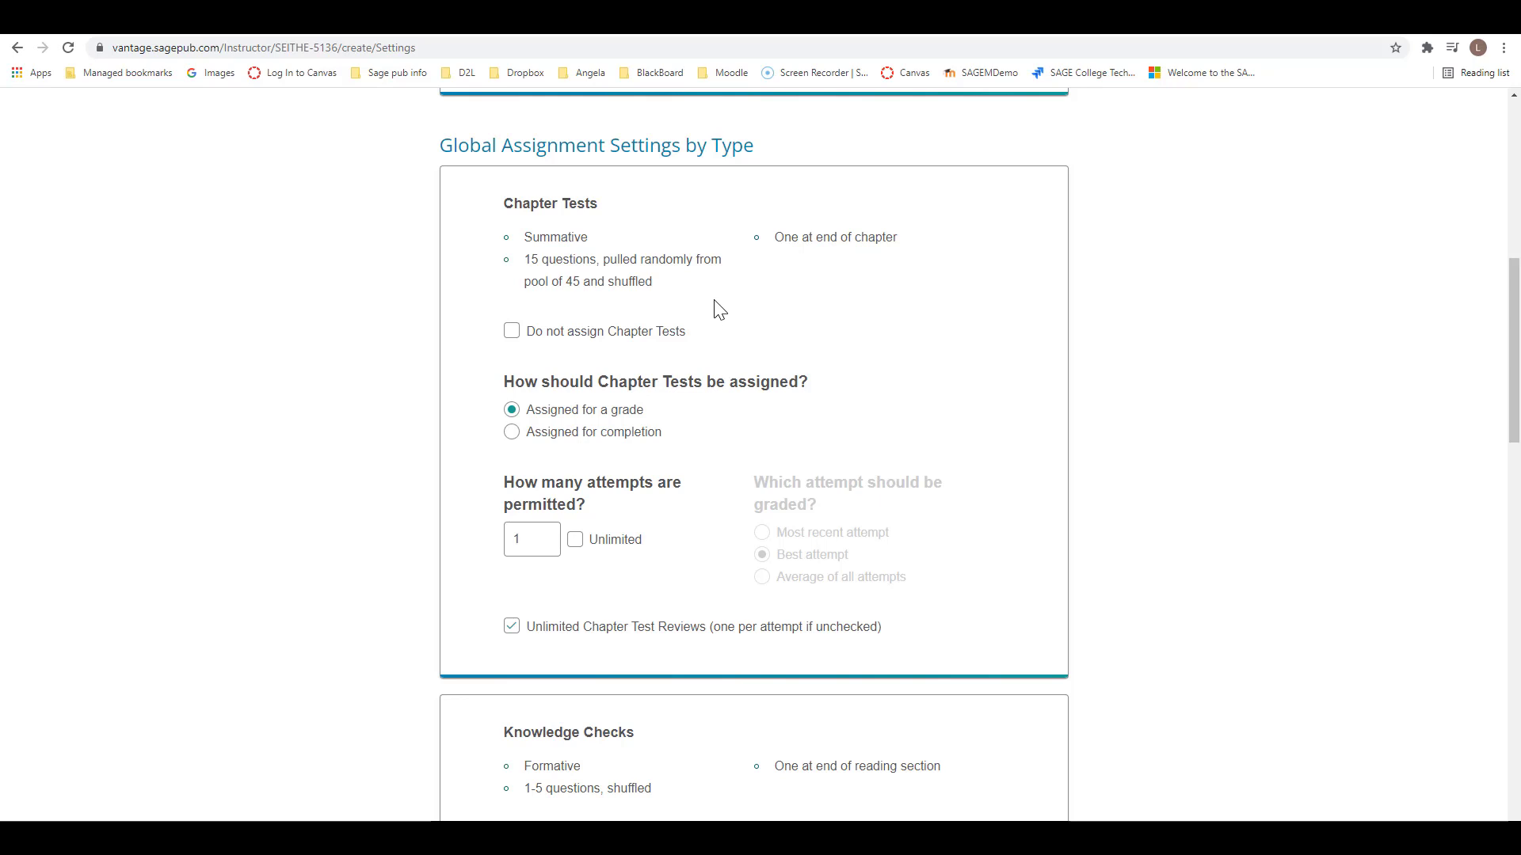
scroll(716, 309, "down", 2)
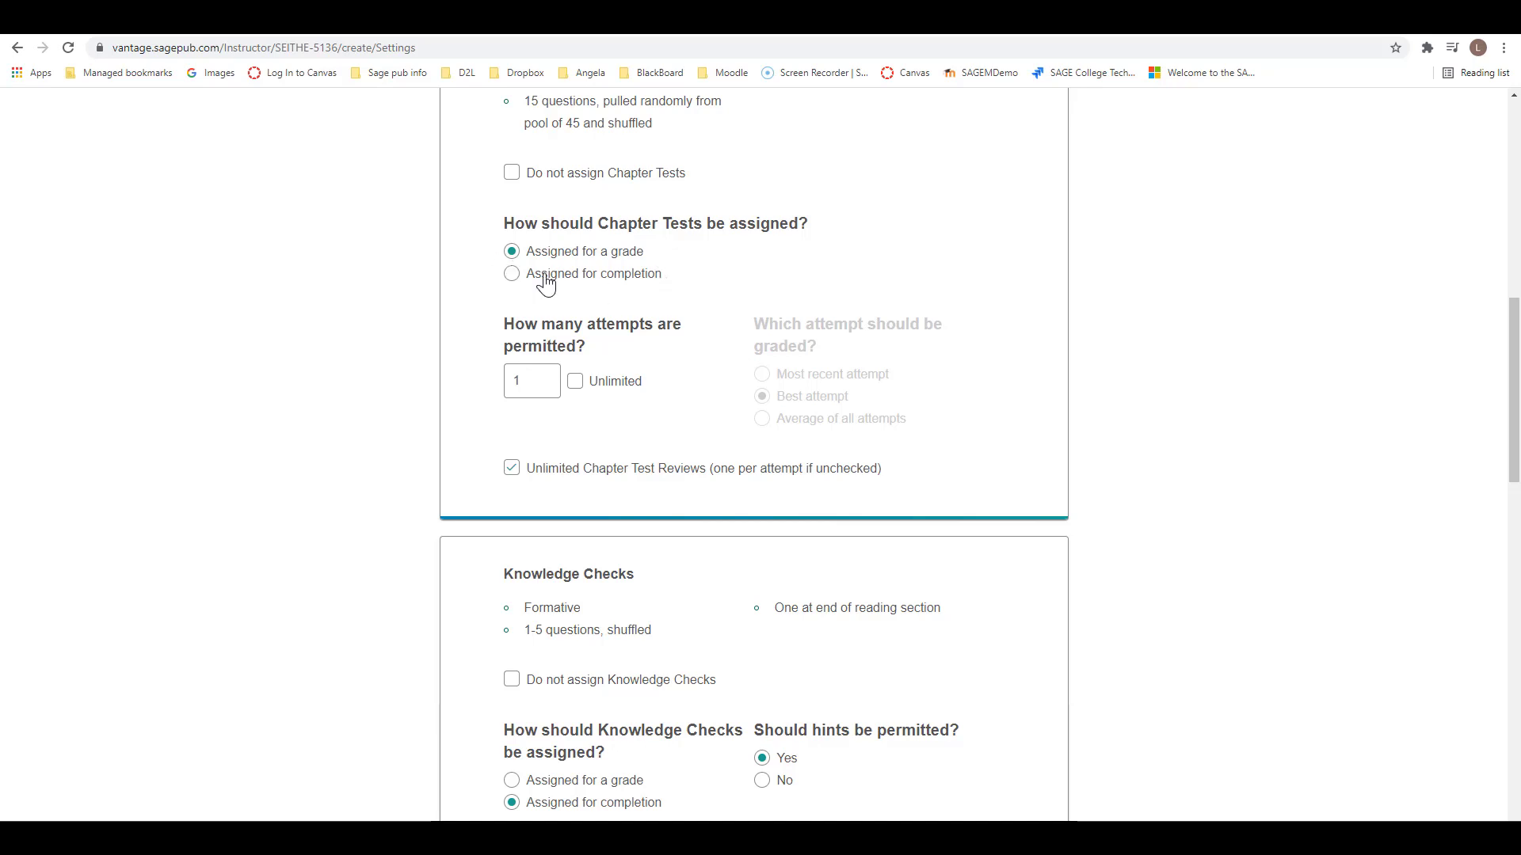
left_click(547, 380)
left_click(671, 450)
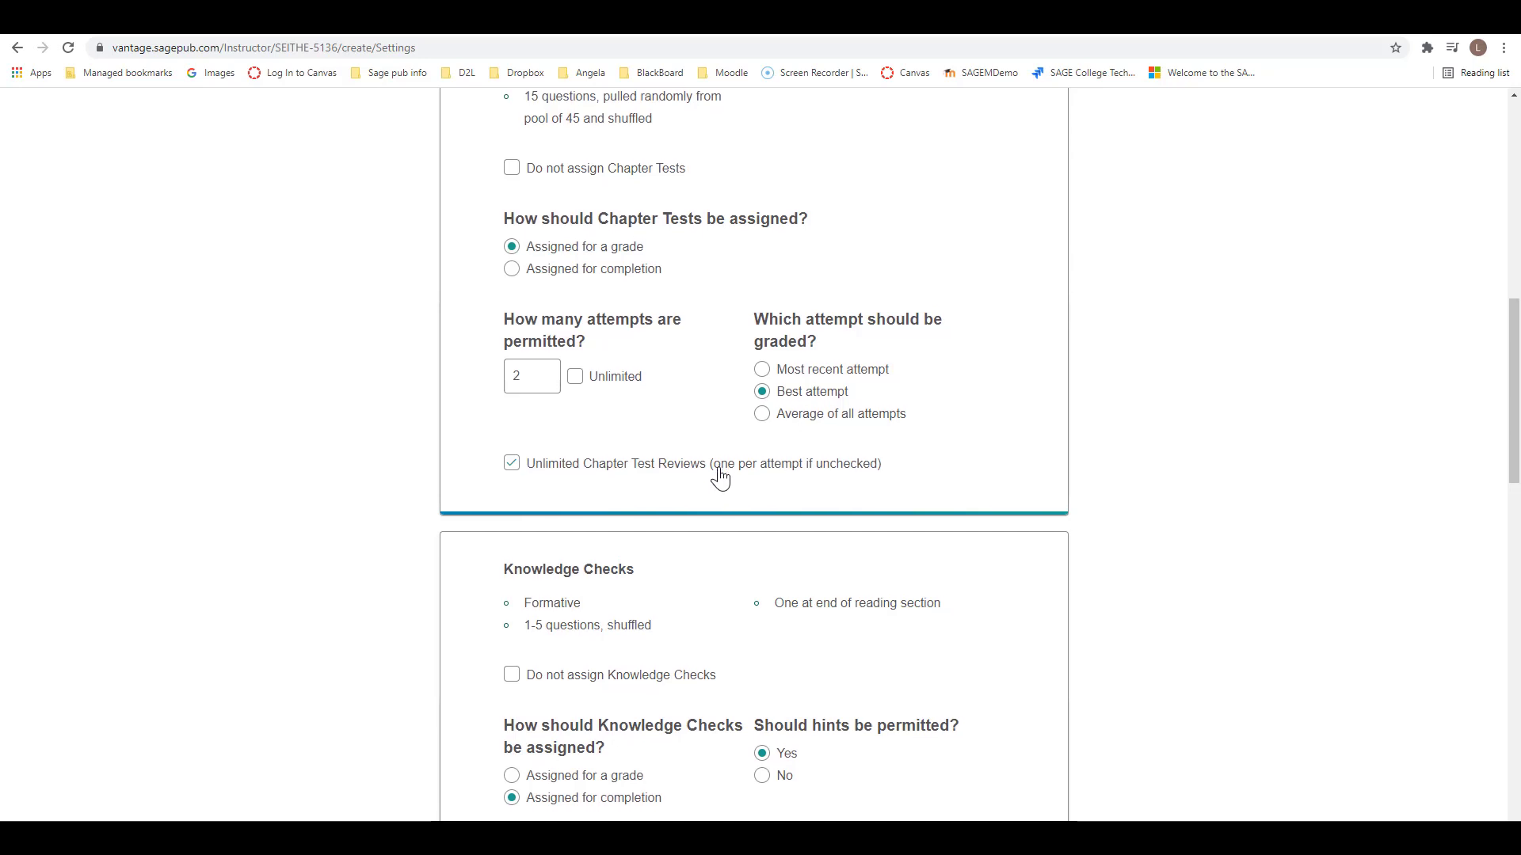
Assign Critical Thinking Checks for a grade with short answers requiring instructor review, and proceed to the course review
scroll(720, 481, "down", 3)
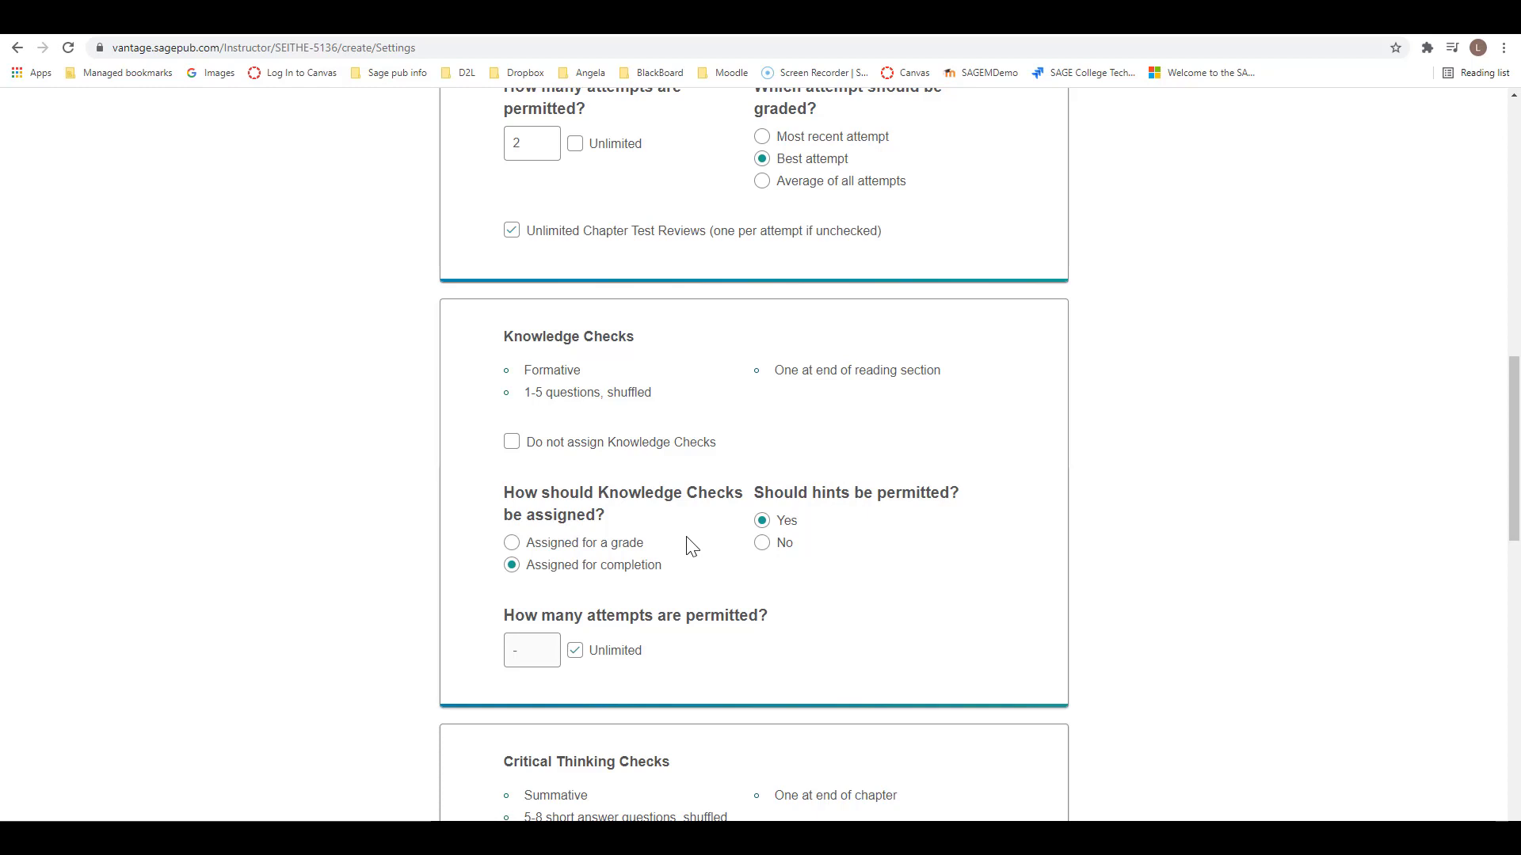
scroll(691, 547, "down", 1)
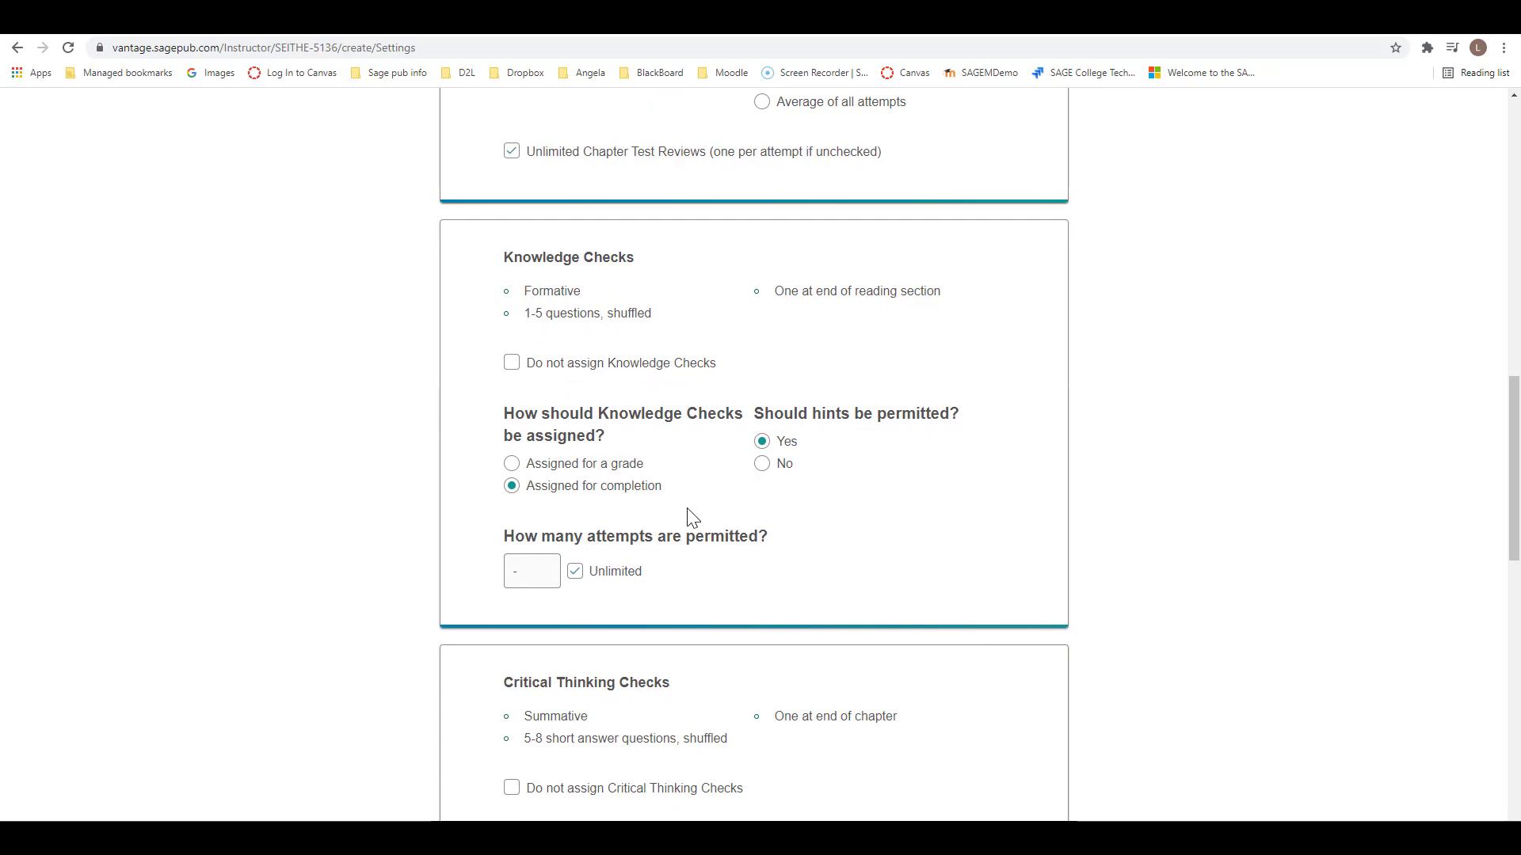
scroll(689, 515, "down", 6)
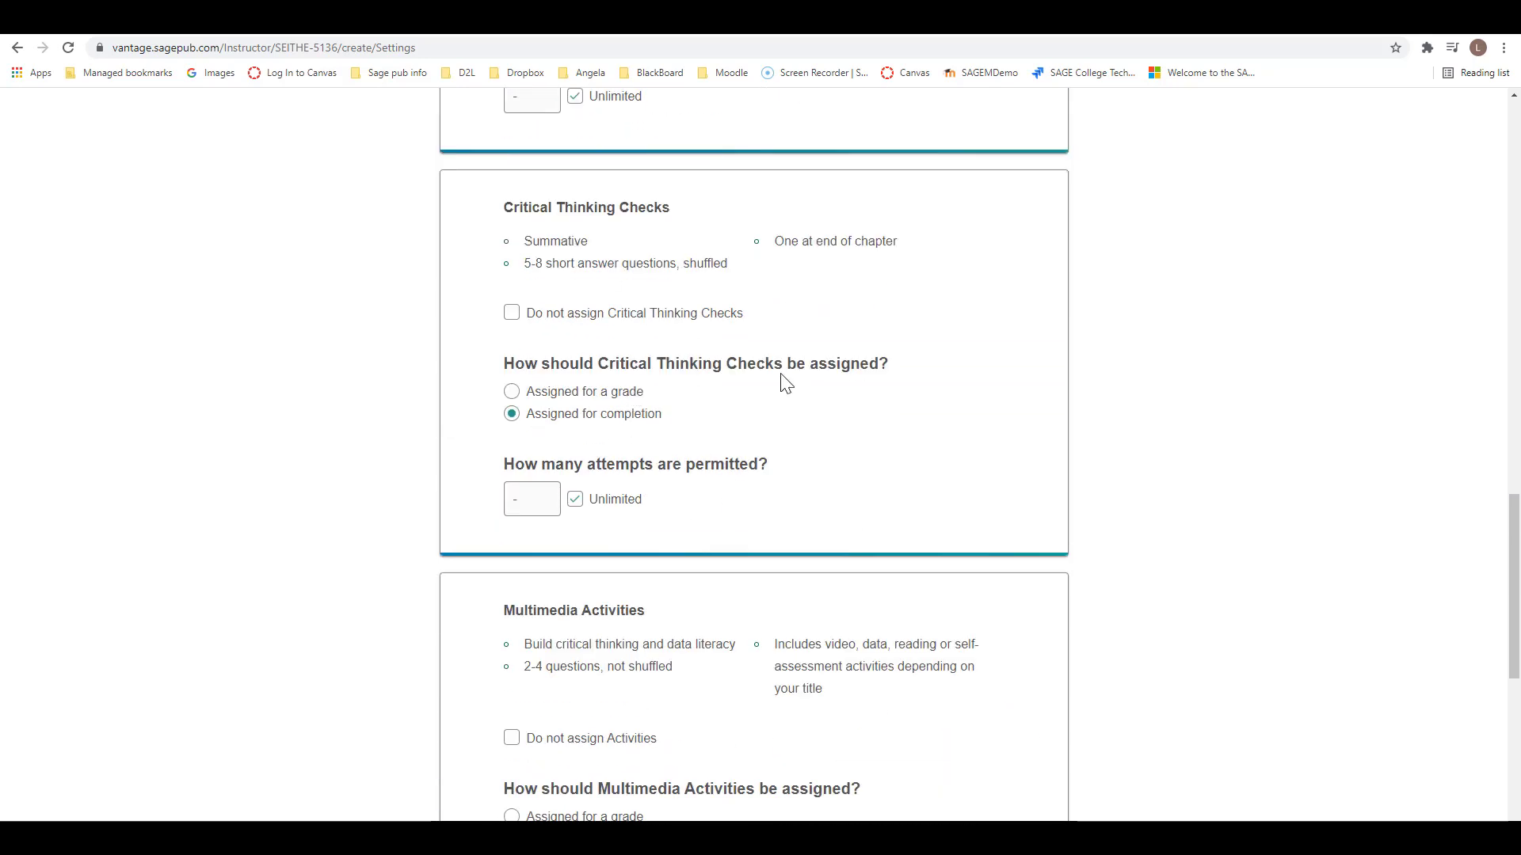
left_click(512, 394)
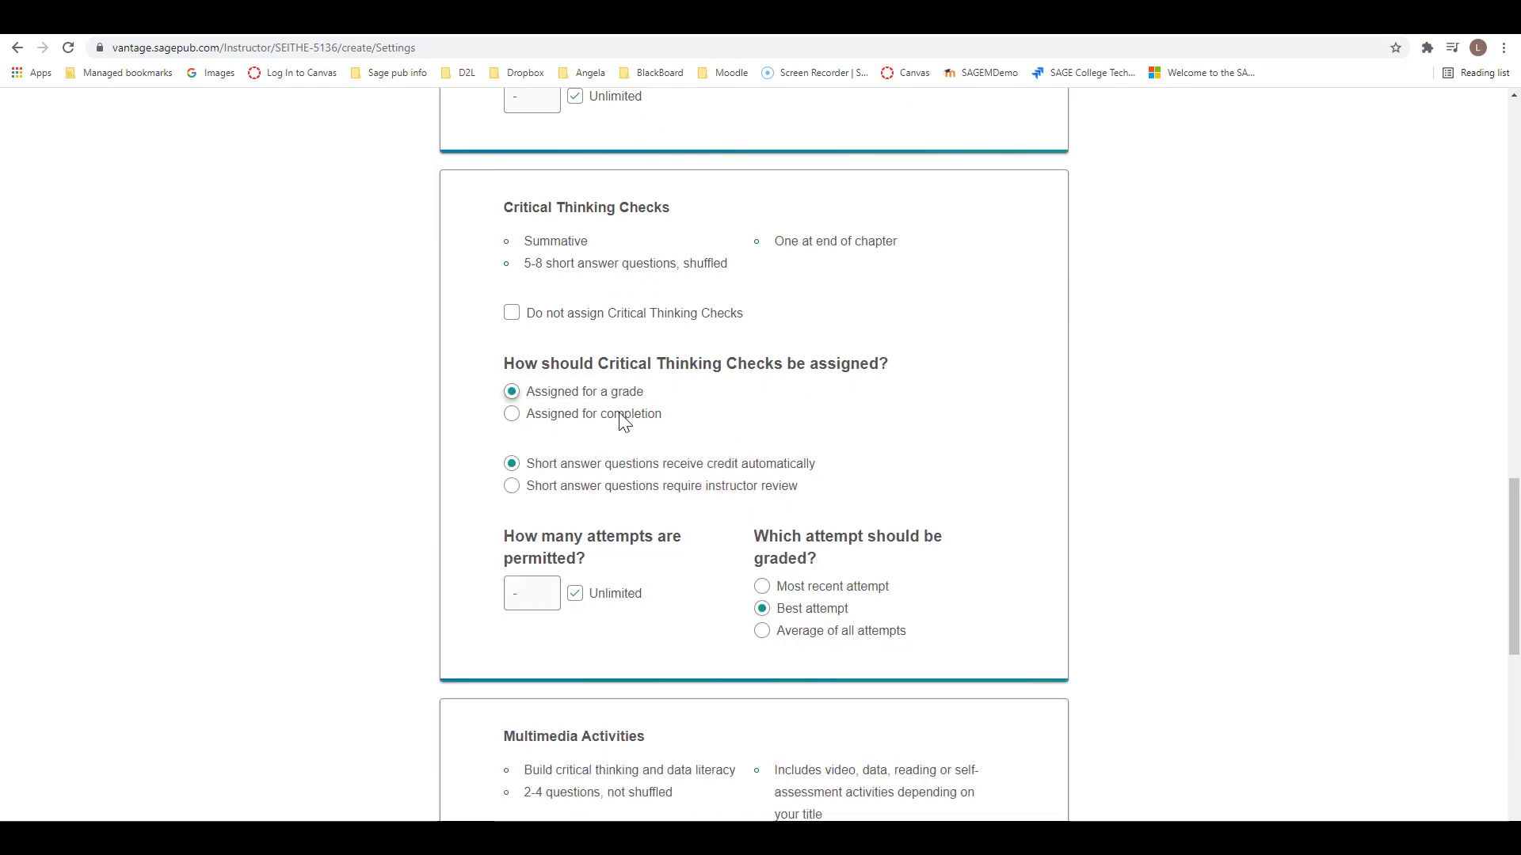
left_click(512, 491)
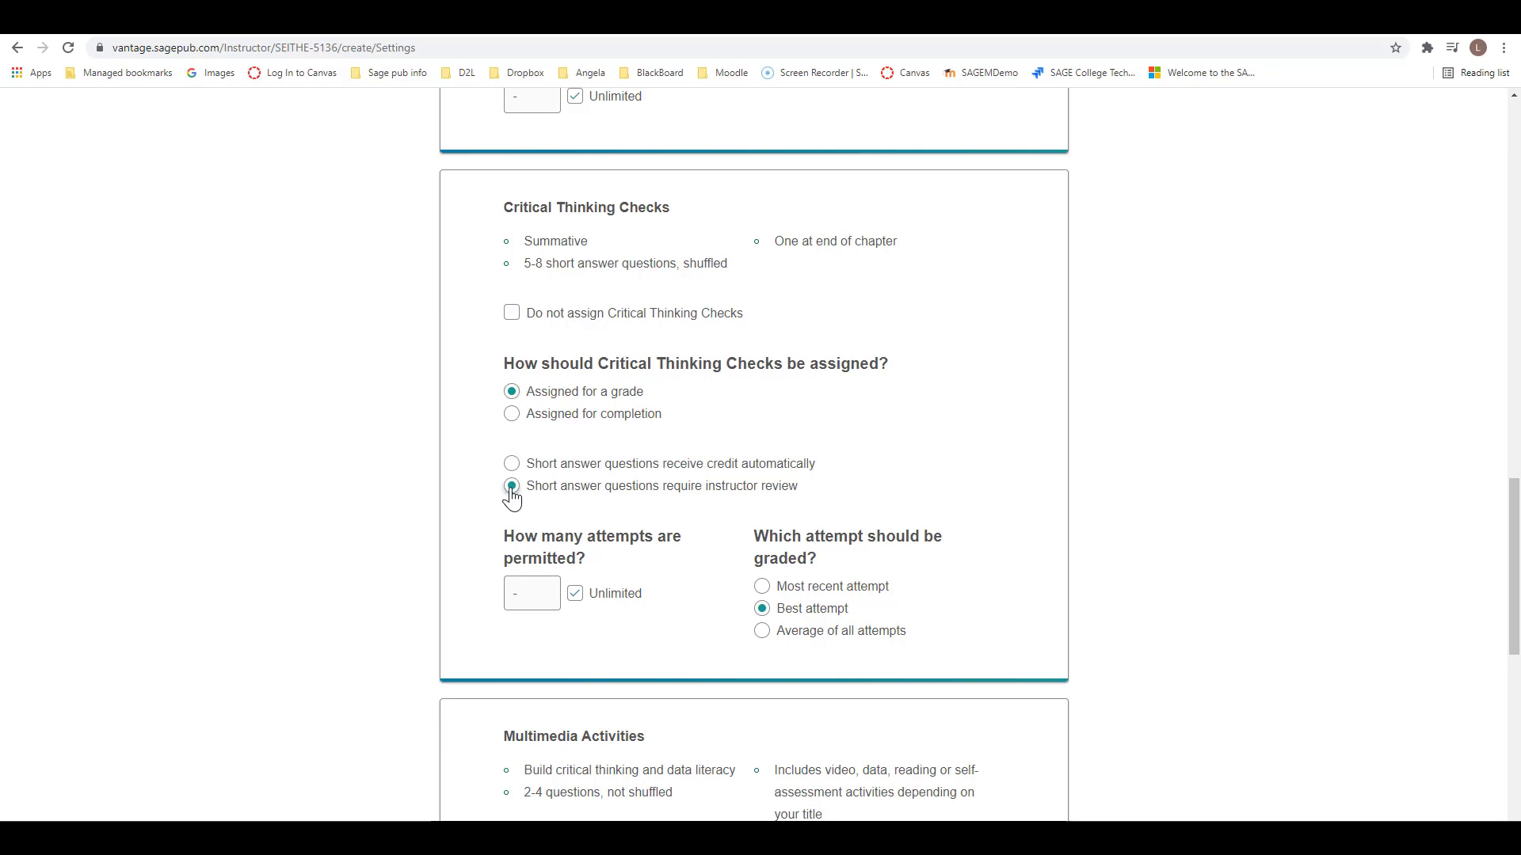
scroll(1027, 504, "down", 6)
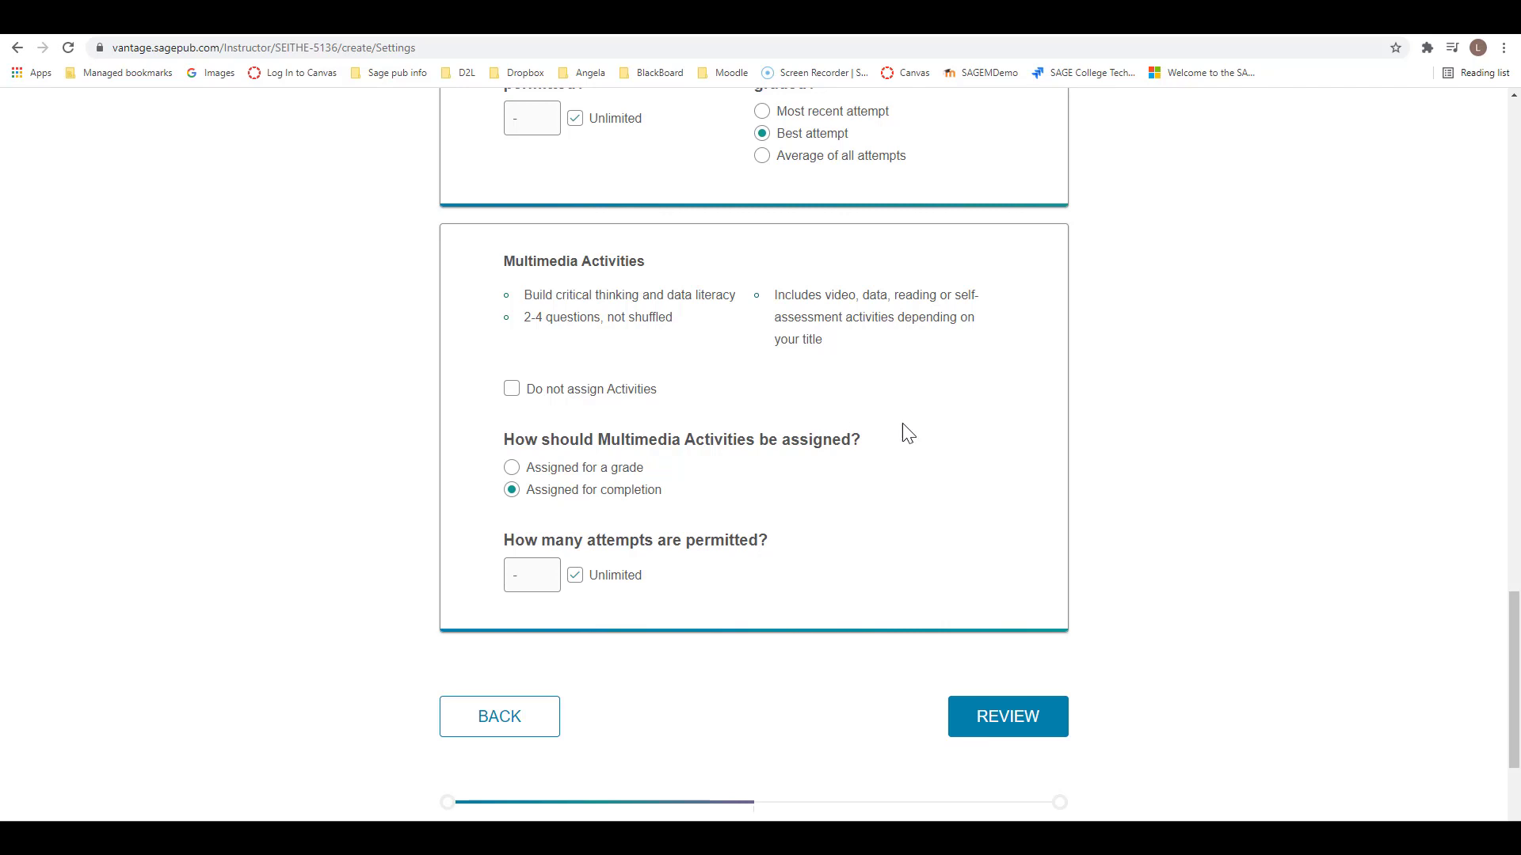
left_click(1017, 721)
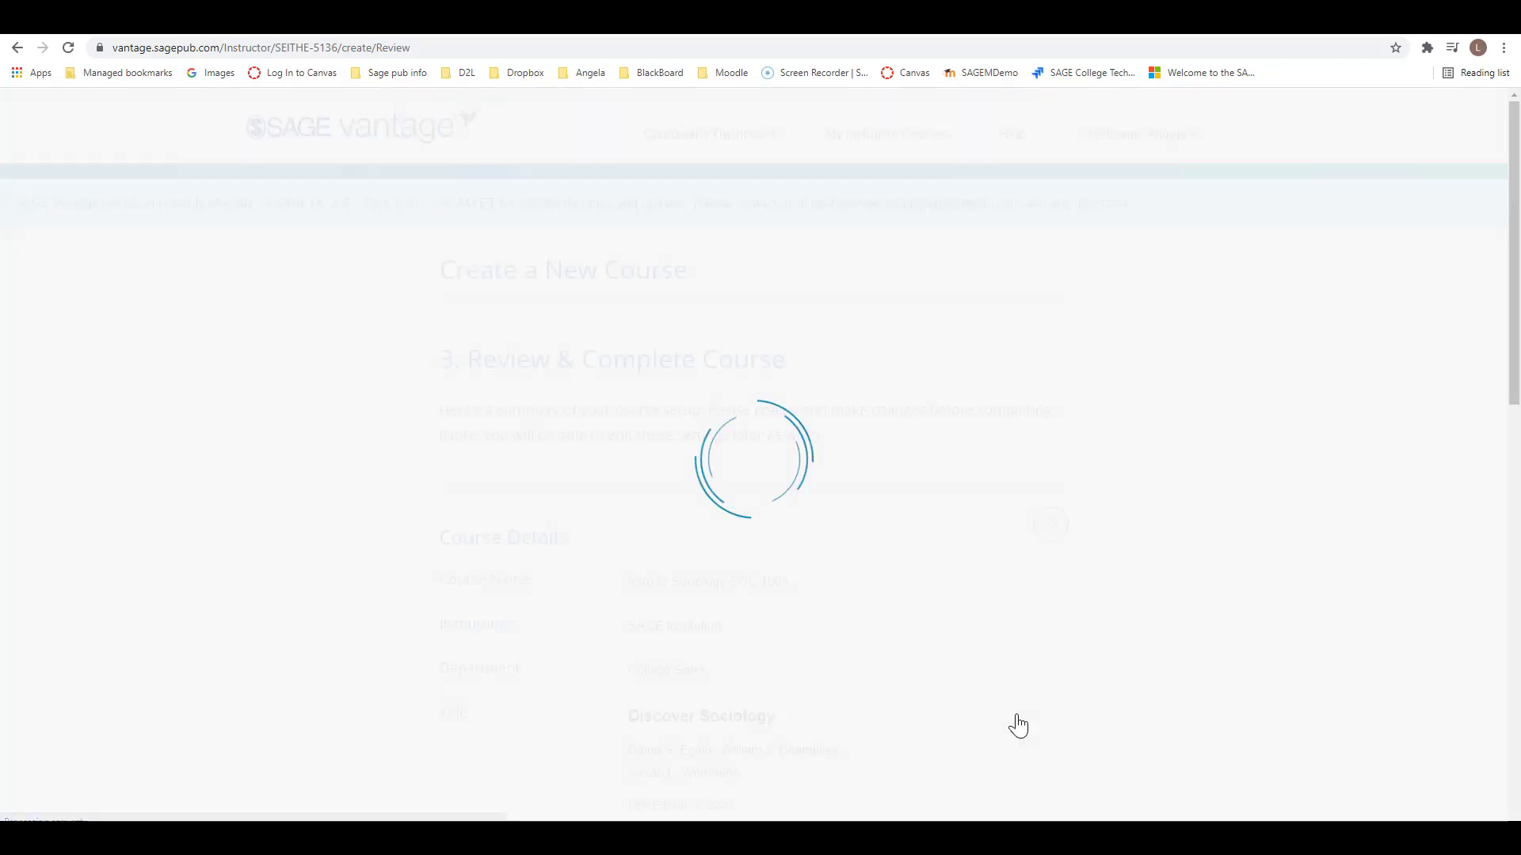
Review the summary of course details, gradebook and global assignment settings, and complete the course creation
scroll(1283, 450, "down", 1)
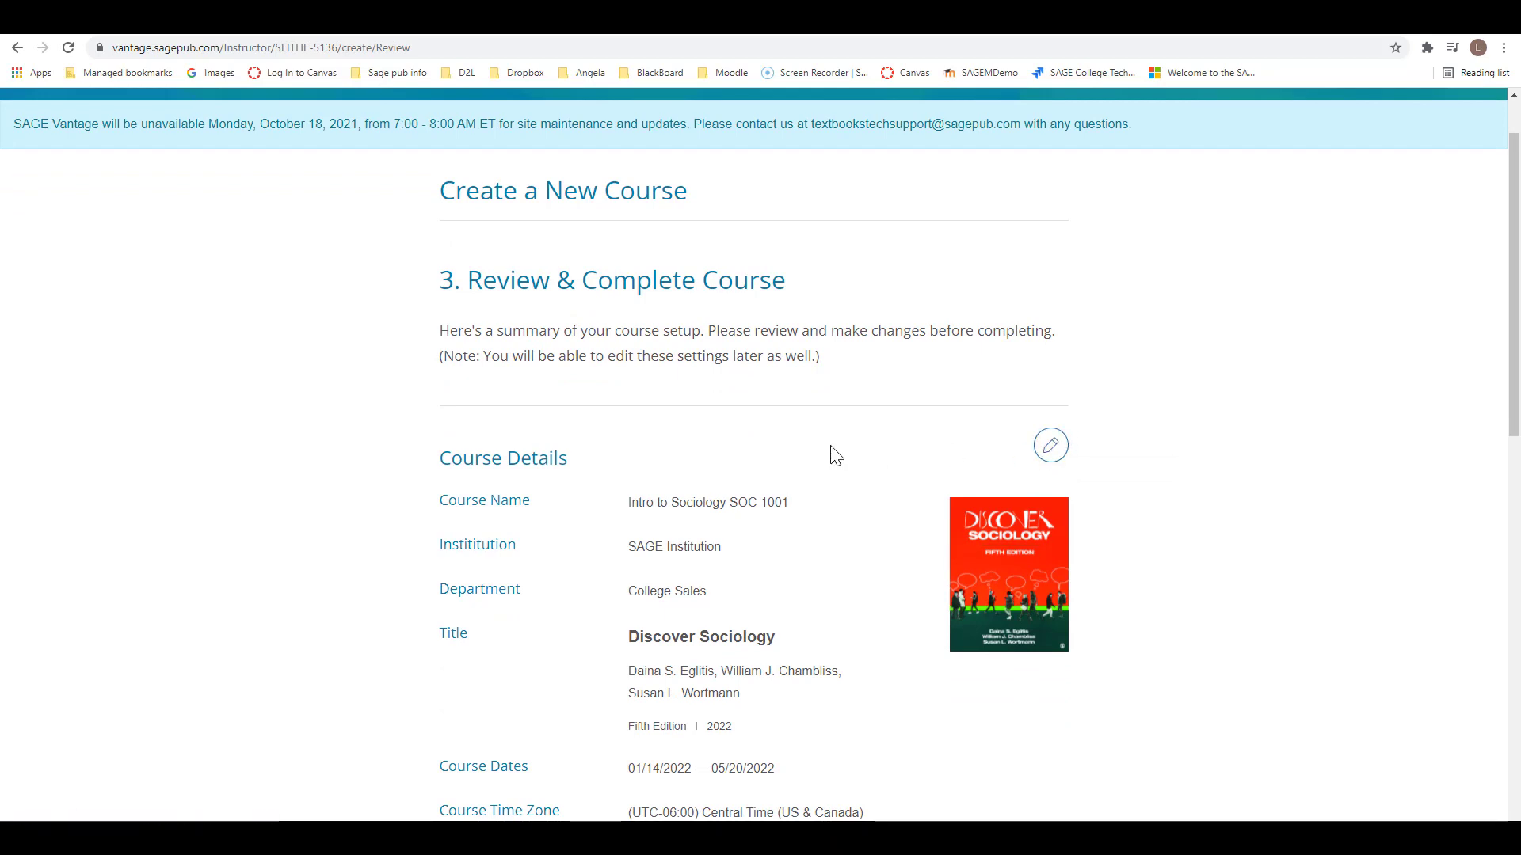
scroll(835, 455, "down", 2)
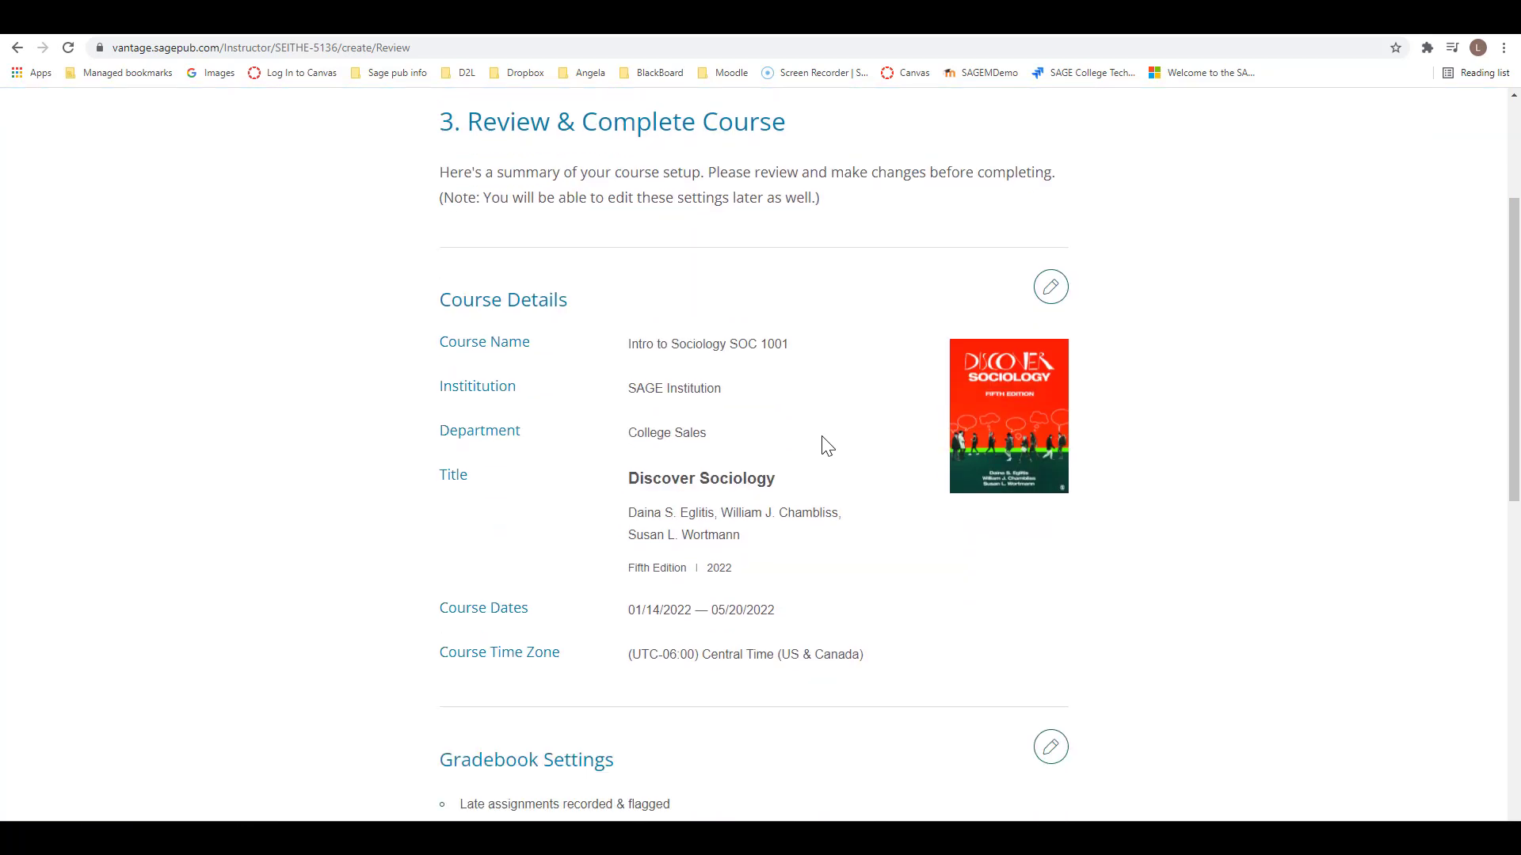
scroll(805, 448, "down", 5)
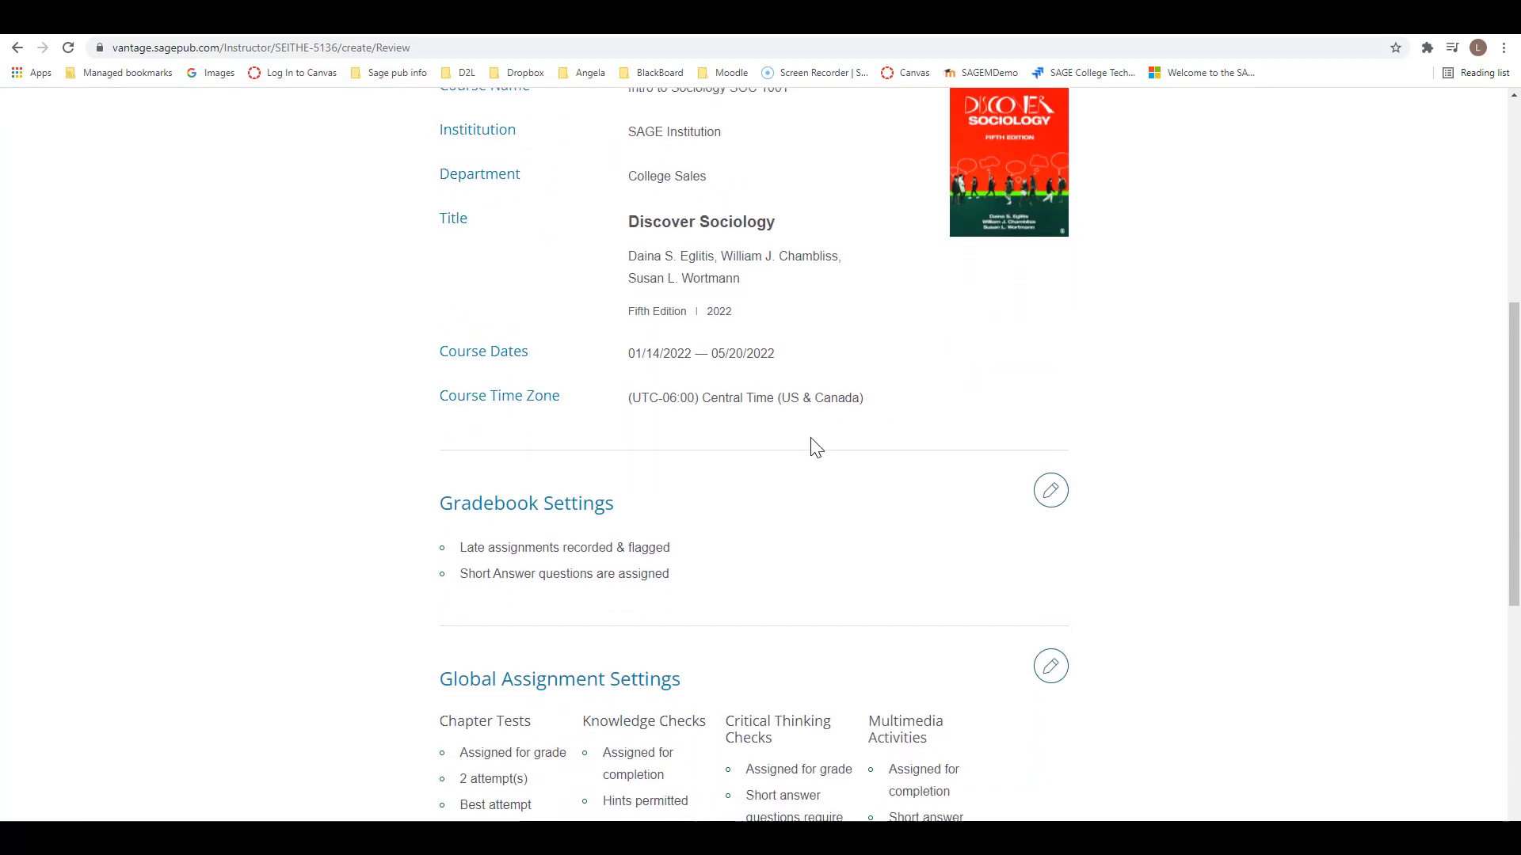
scroll(747, 424, "down", 4)
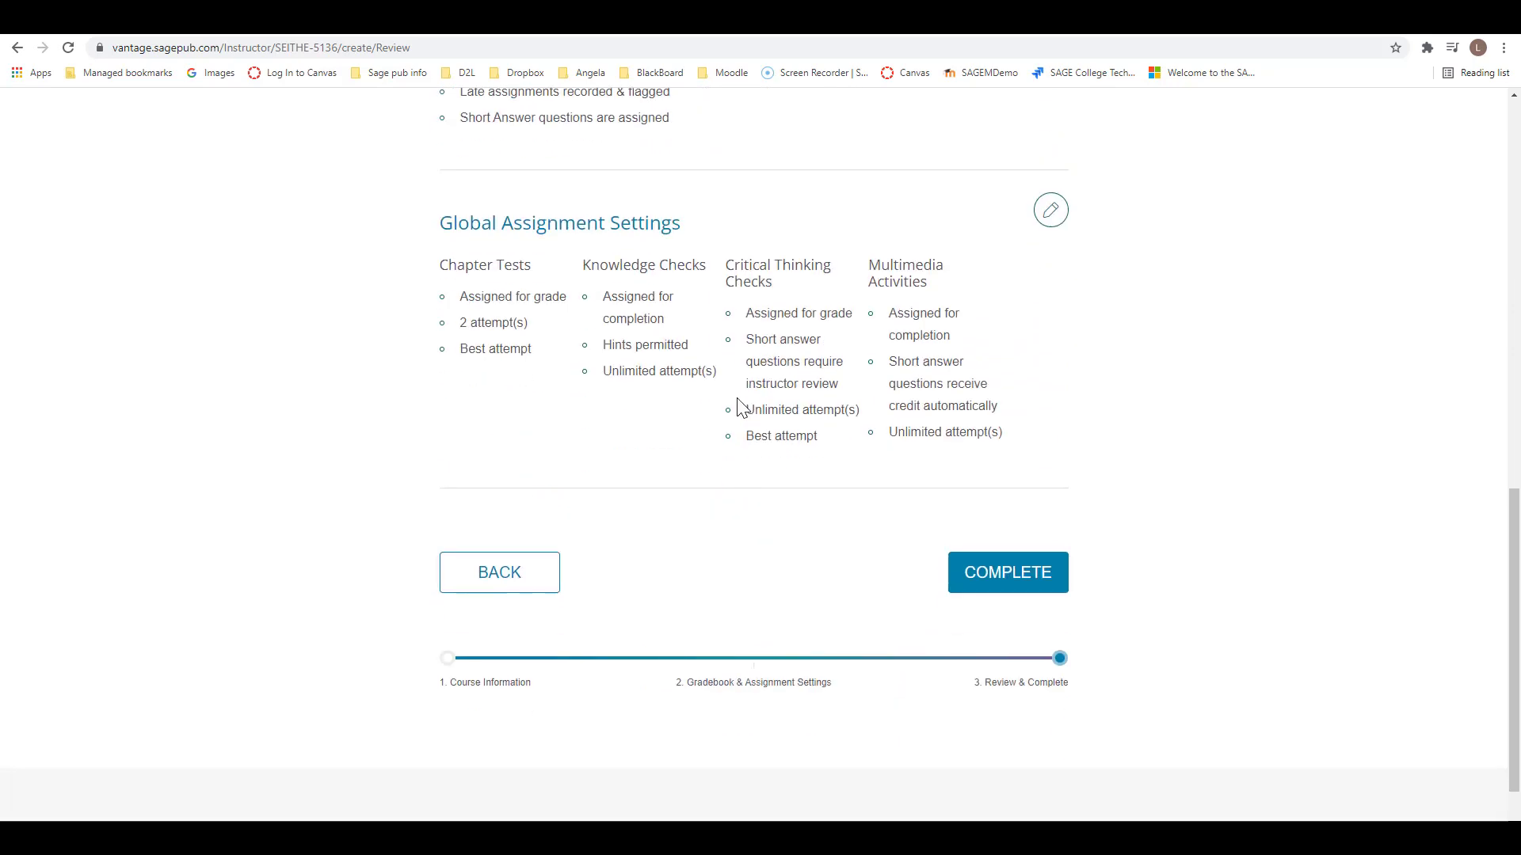
left_click(1012, 582)
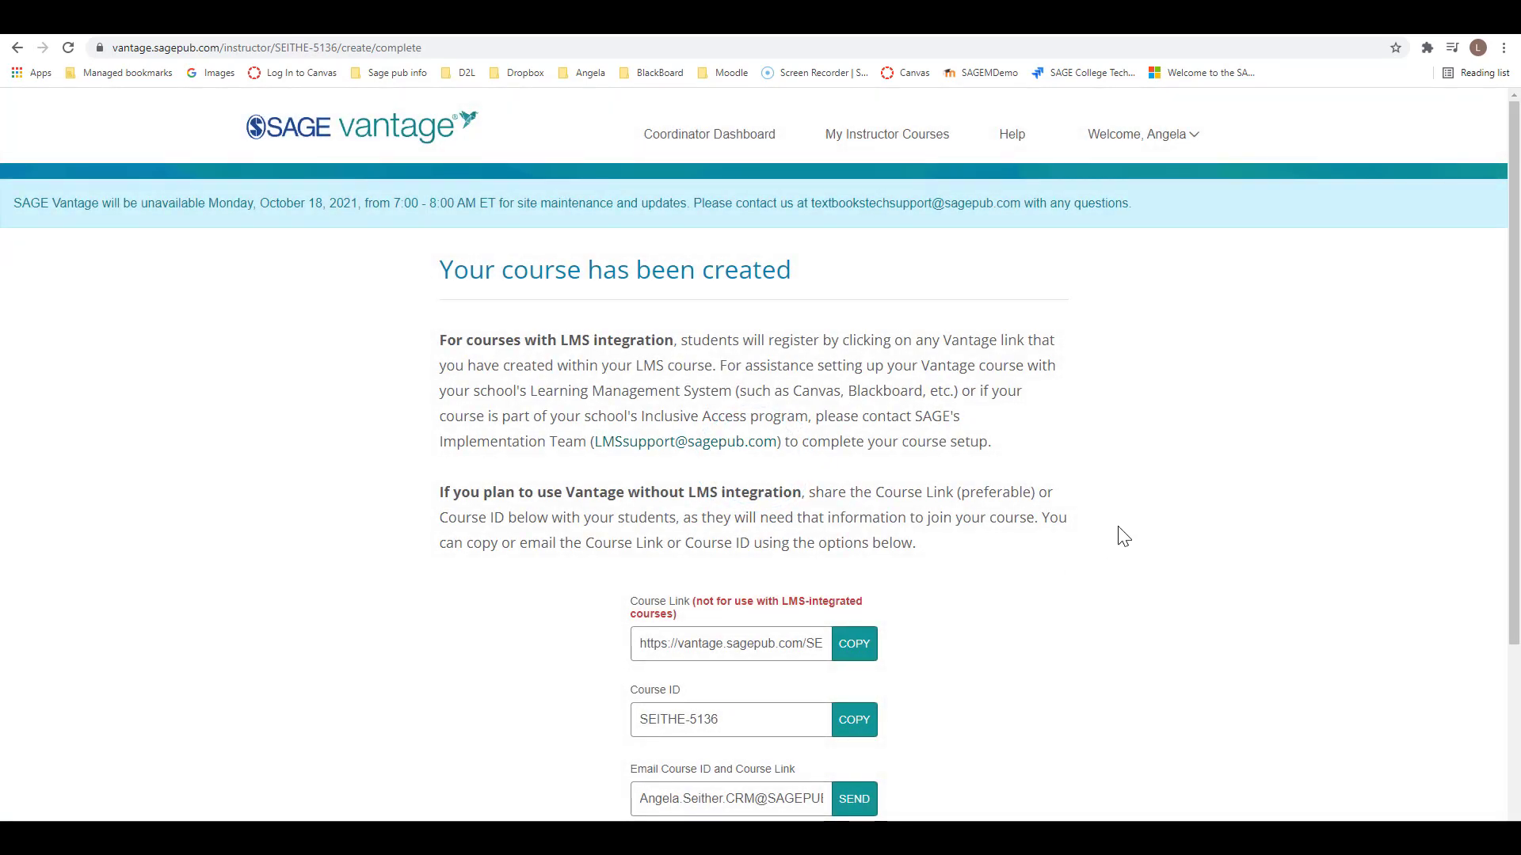
Leave the course creation confirmation page and return to the list of instructor courses
scroll(1127, 535, "down", 3)
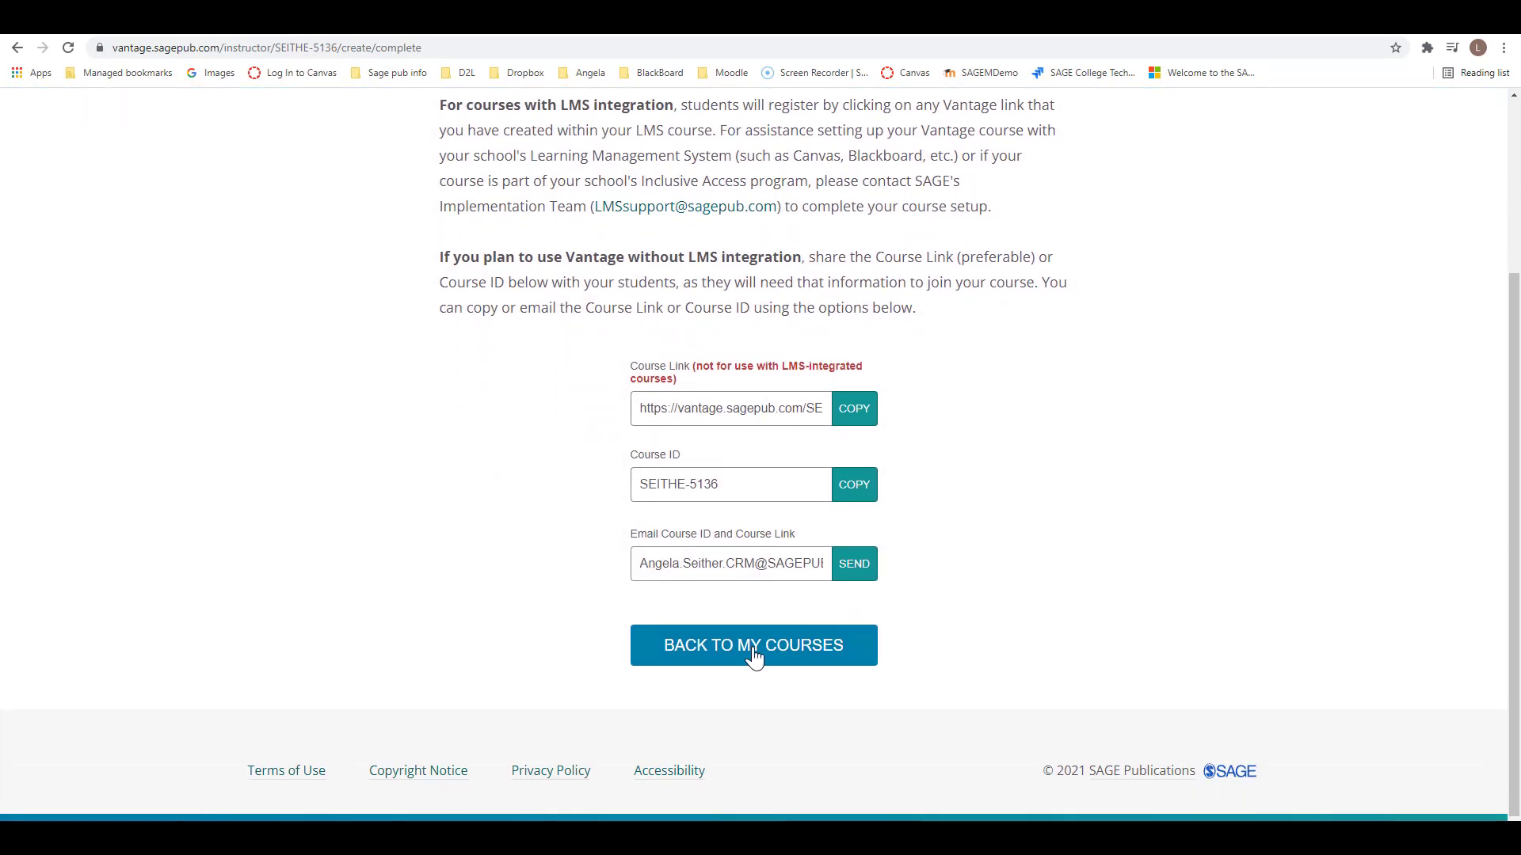
left_click(754, 655)
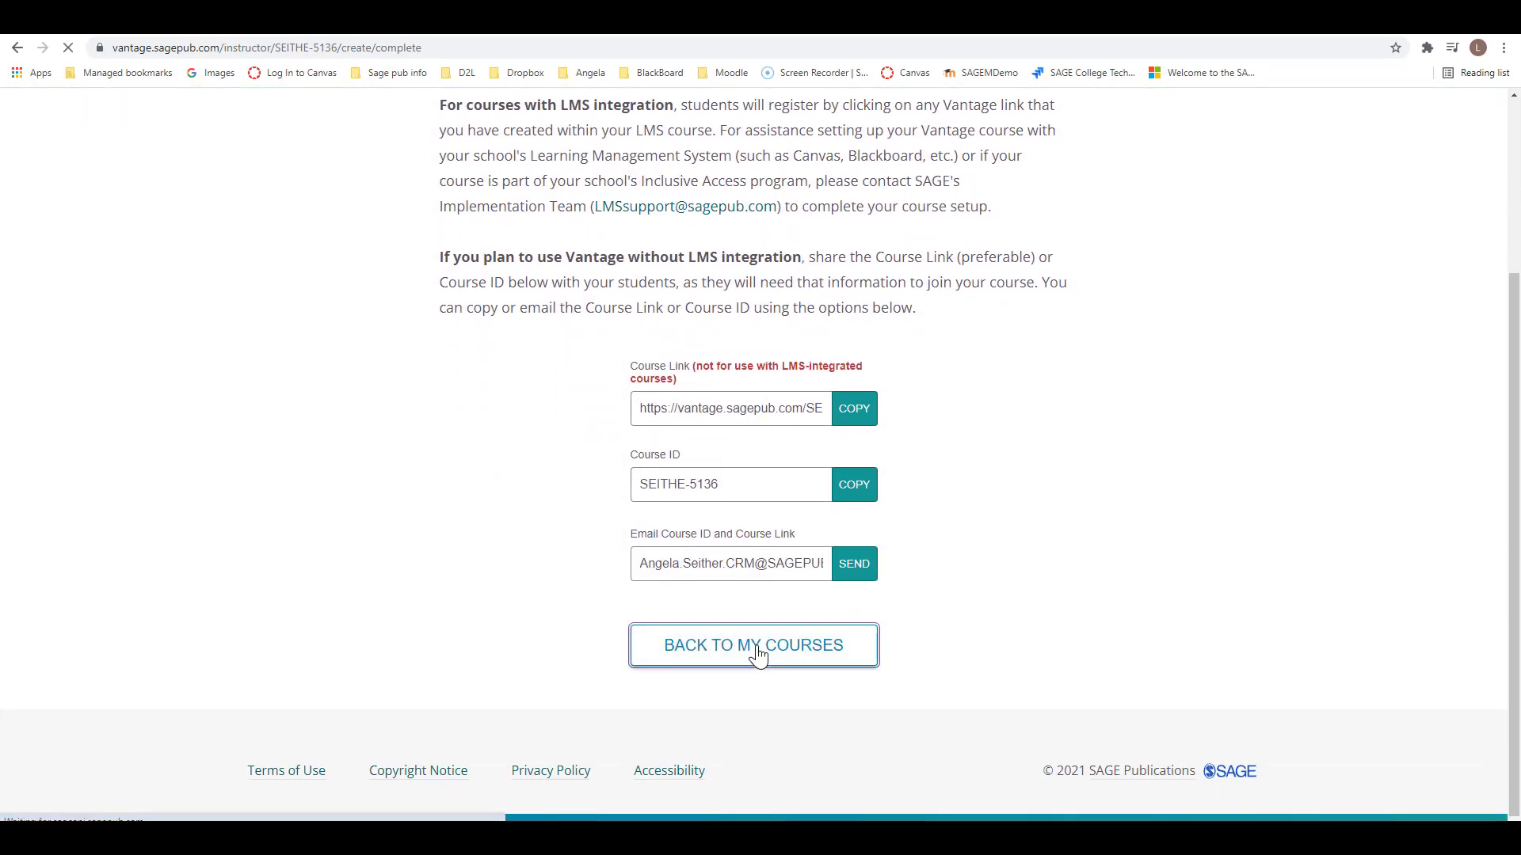